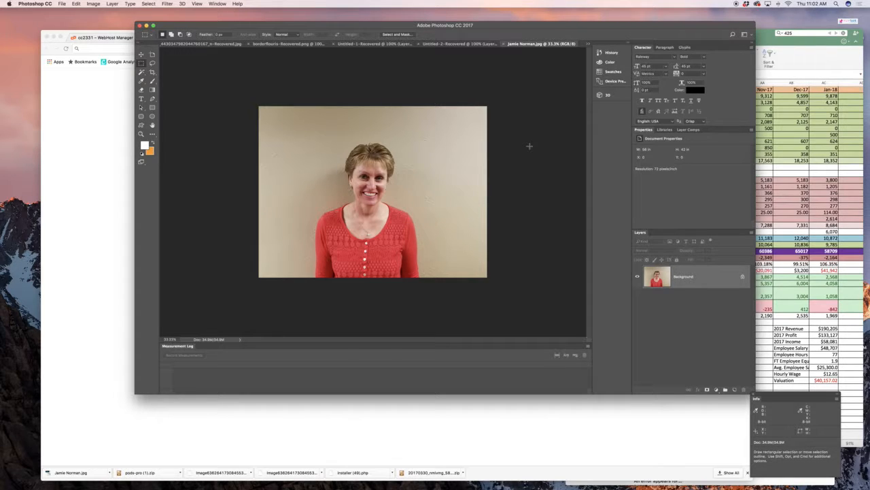
- Resize the portrait photo to 2000 pixels wide, keeping its proportions
left_click(93, 4)
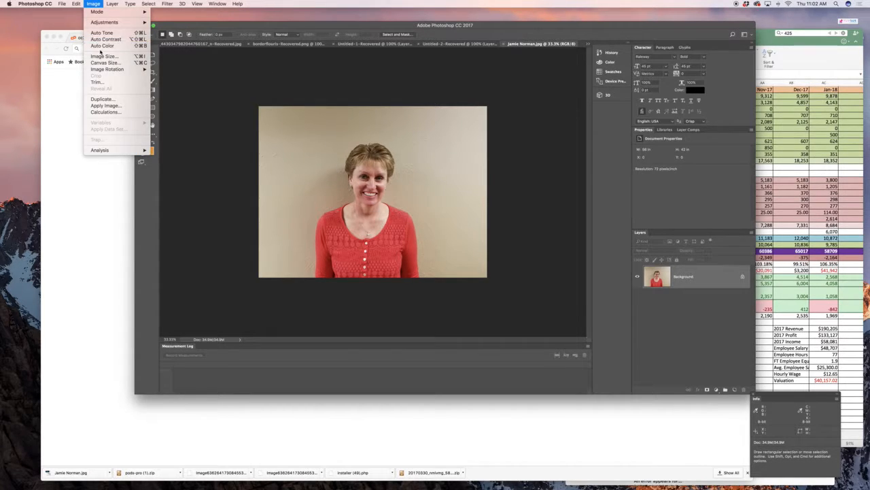
left_click(101, 56)
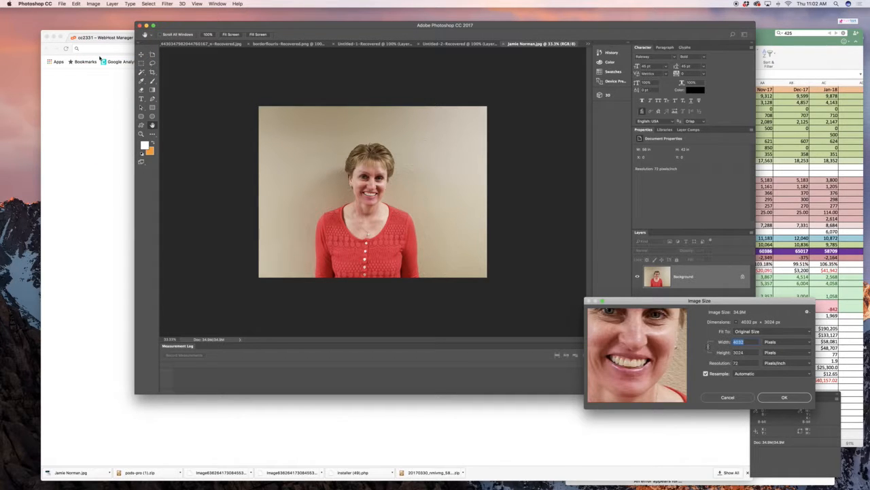
type("2000")
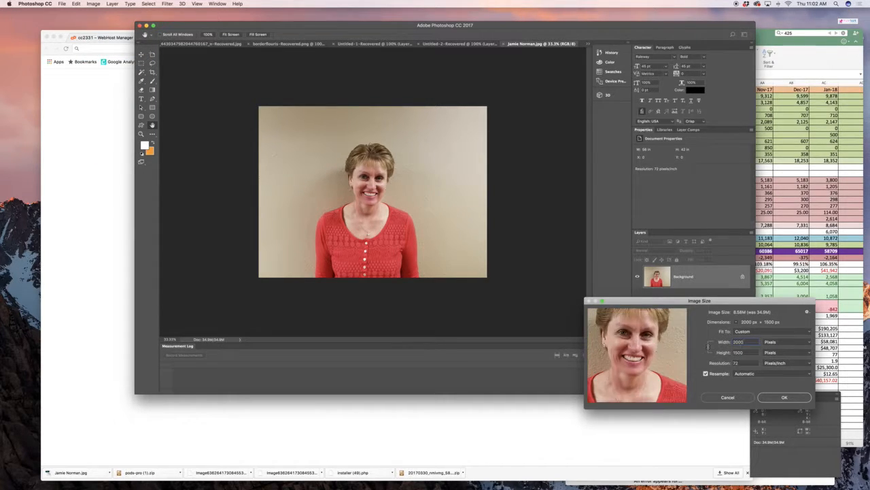
key("Return")
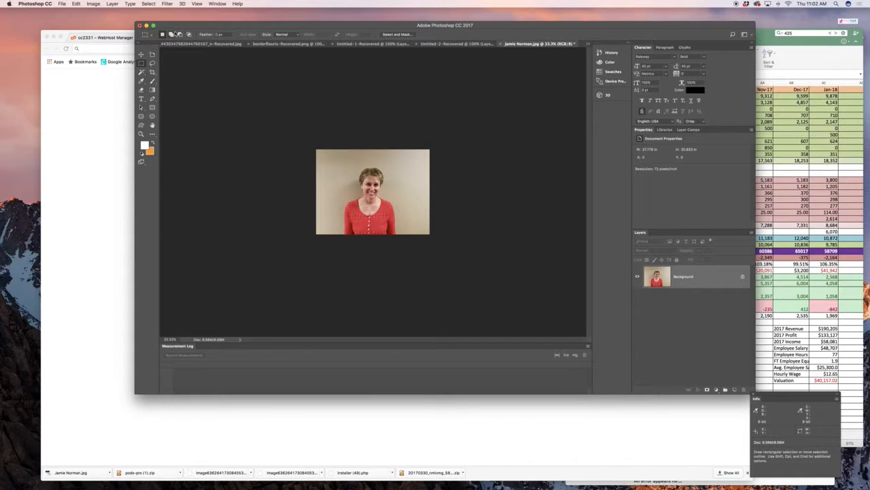
- Unlock the Background layer and add a new empty layer beneath the photo
key("super+equal")
key("super+equal")
key("super+equal")
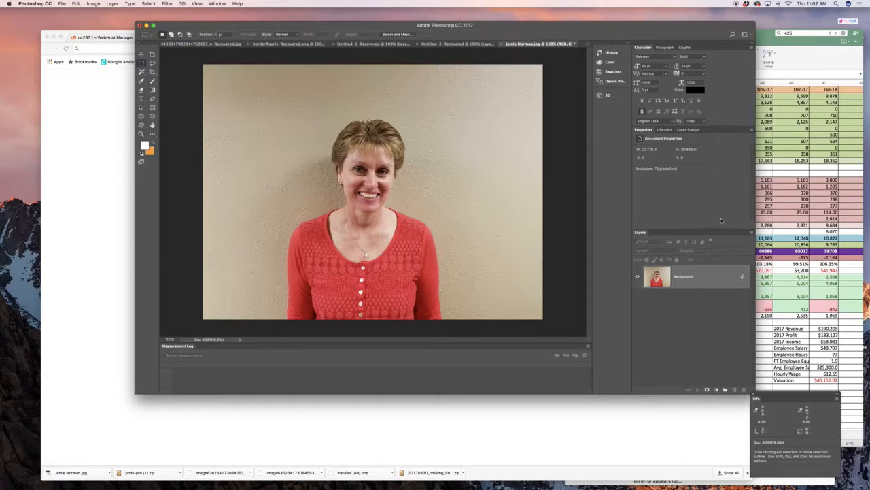
left_click(742, 276)
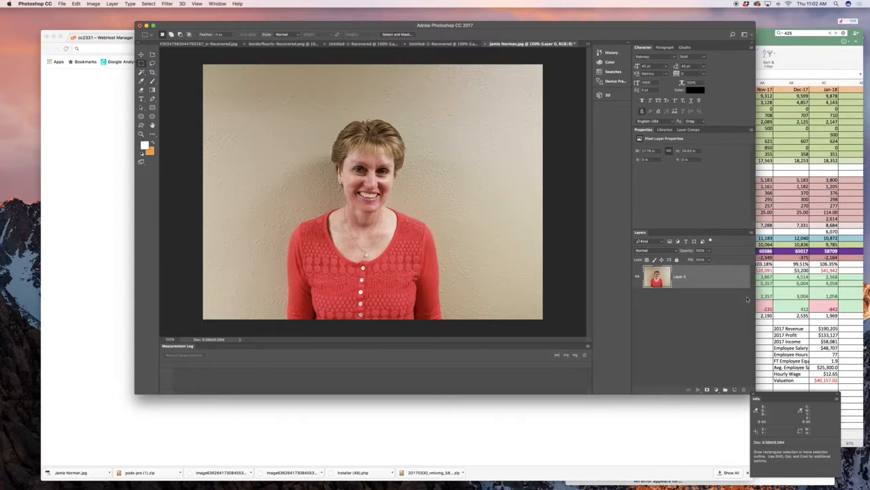
left_click(733, 389)
left_click_drag(704, 280, 701, 305)
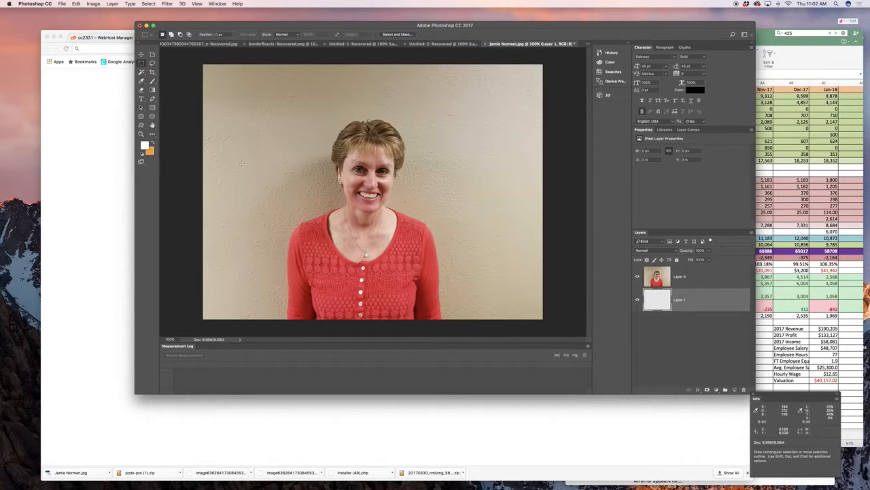
- Choose a bright magenta-purple foreground color and fill the new lower layer with it using the Paint Bucket tool
left_click(152, 134)
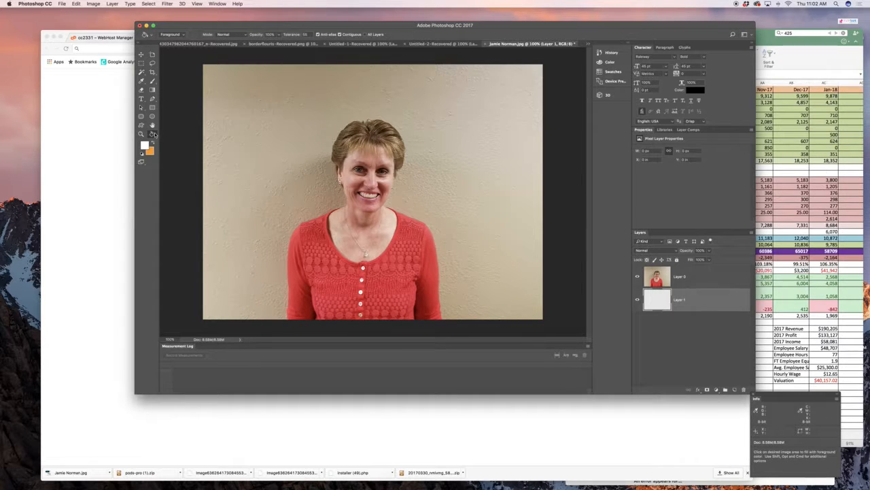
left_click(144, 145)
left_click(479, 381)
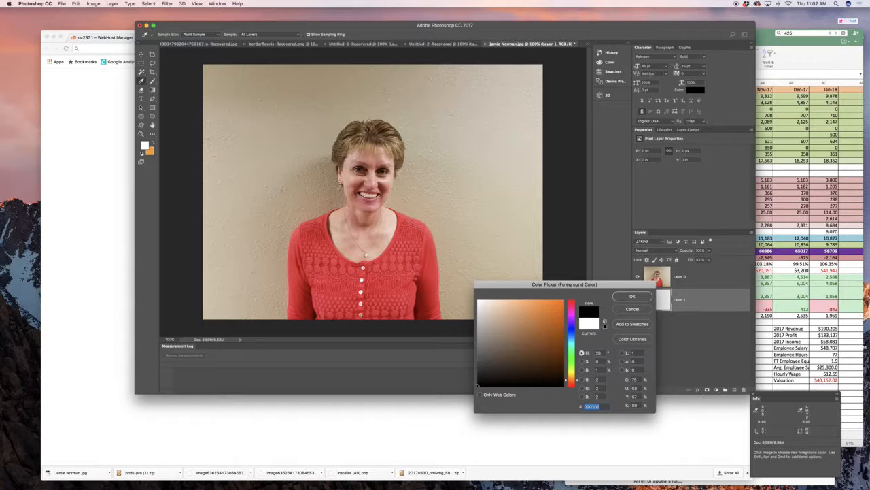
left_click(572, 314)
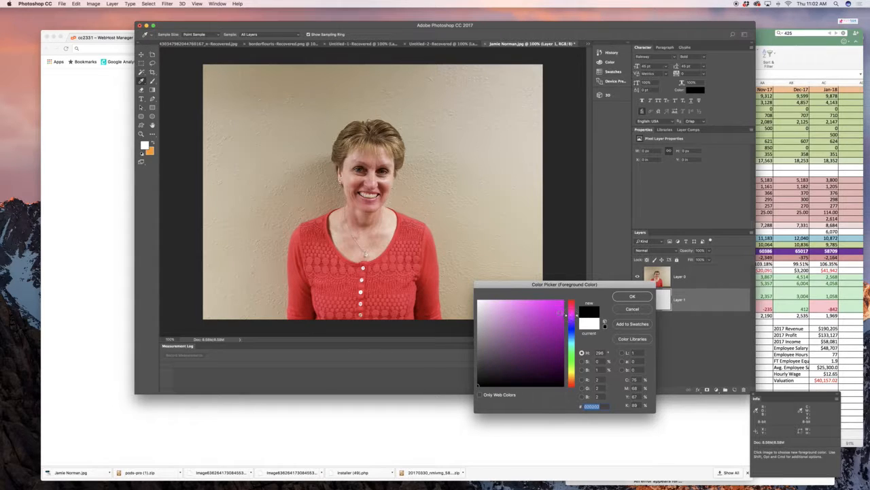
left_click(558, 305)
left_click(637, 297)
key("g")
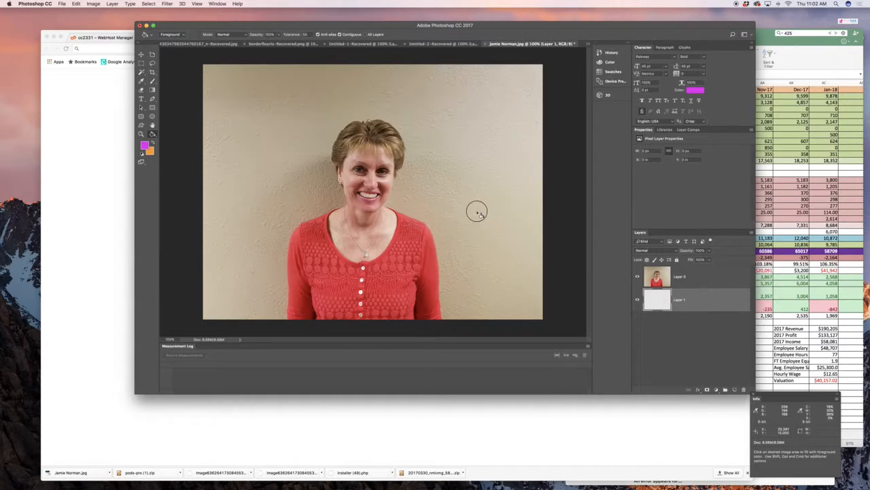
left_click(476, 211)
- On the photo layer, draw a loose freehand Lasso selection around the woman, leaving a small margin of wall
left_click(681, 277)
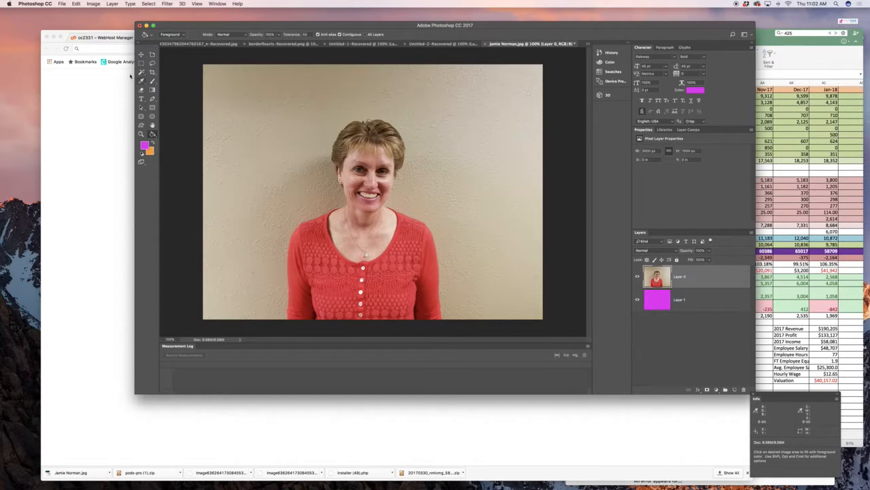
left_click(153, 62)
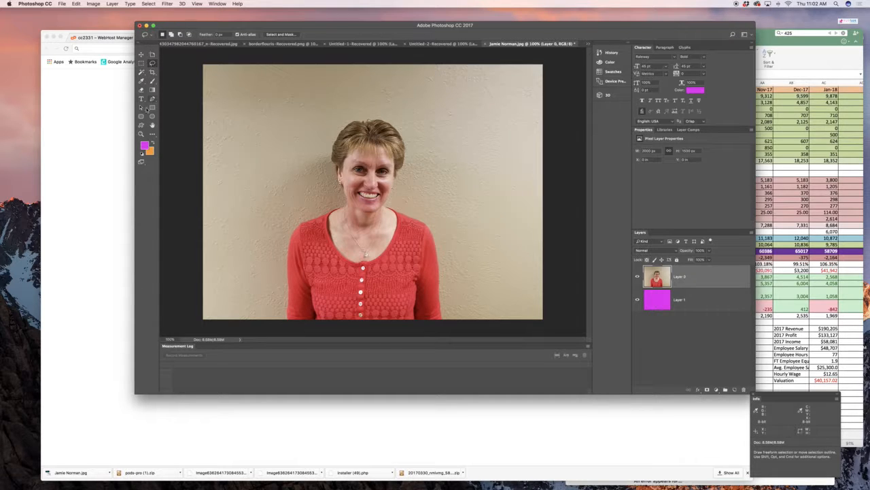
left_click(152, 134)
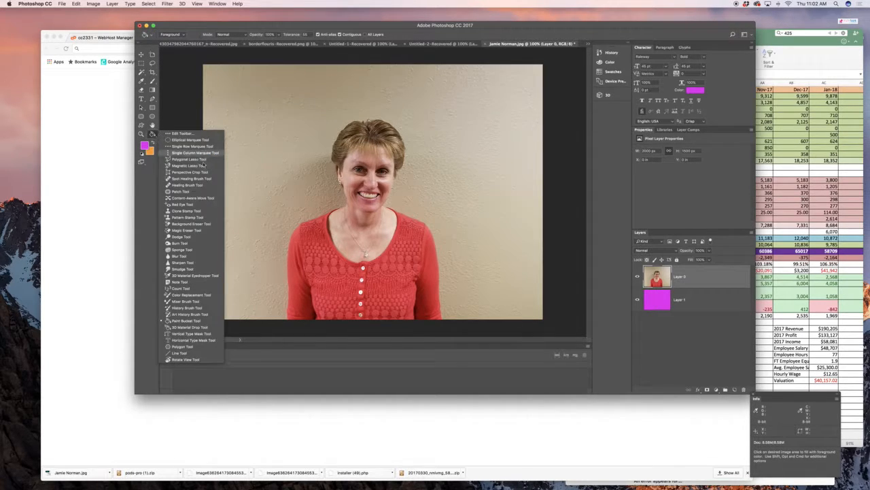
left_click(408, 29)
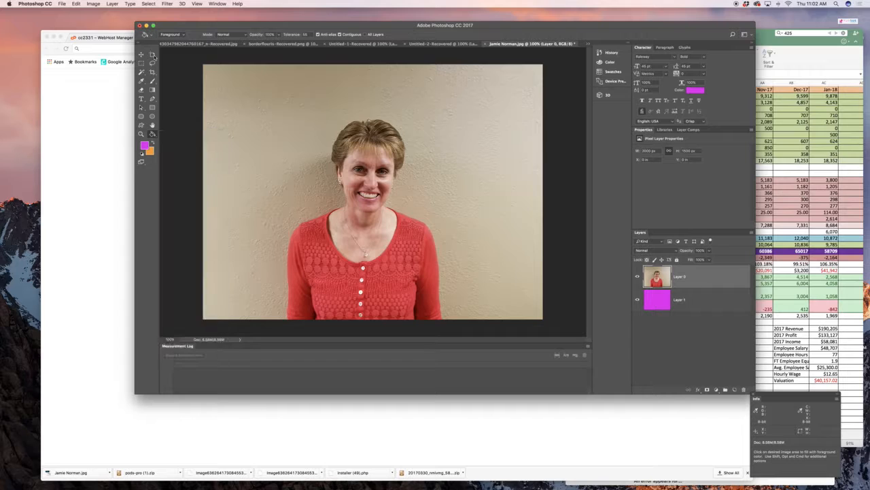
left_click(152, 62)
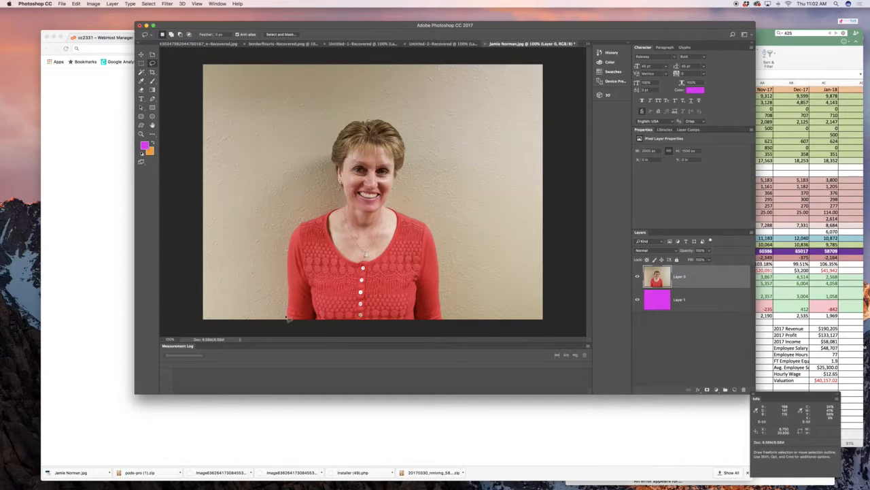
mouse_move(286, 320)
left_mouse_down()
mouse_move(284, 263)
mouse_move(297, 220)
mouse_move(347, 201)
mouse_move(326, 153)
mouse_move(332, 135)
mouse_move(359, 116)
mouse_move(387, 117)
mouse_move(408, 148)
mouse_move(390, 204)
mouse_move(417, 214)
mouse_move(436, 236)
mouse_move(443, 330)
mouse_move(283, 331)
left_mouse_up()
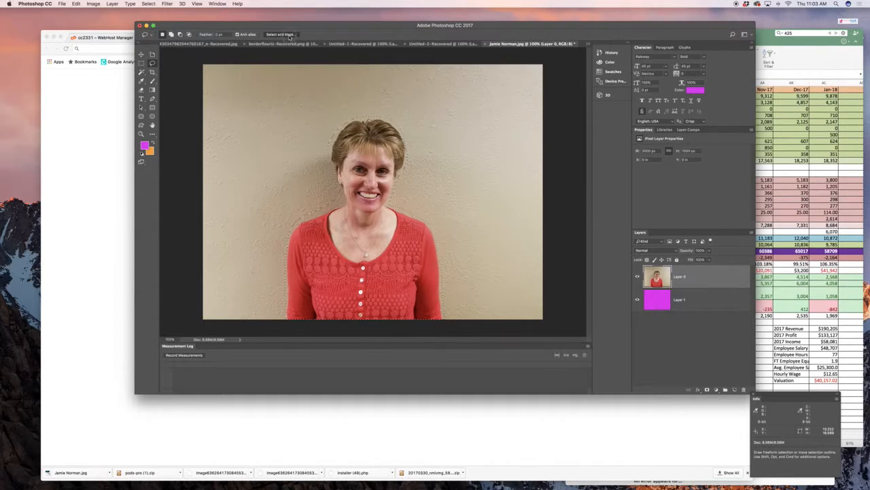
- Open the lasso selection in Select and Mask and reduce the size of the Refine Edge Brush
left_click(291, 36)
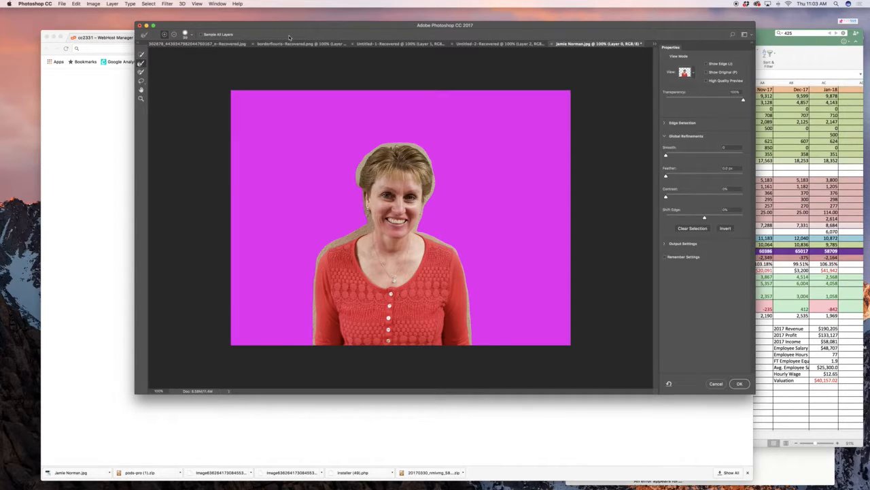
key("super+equal")
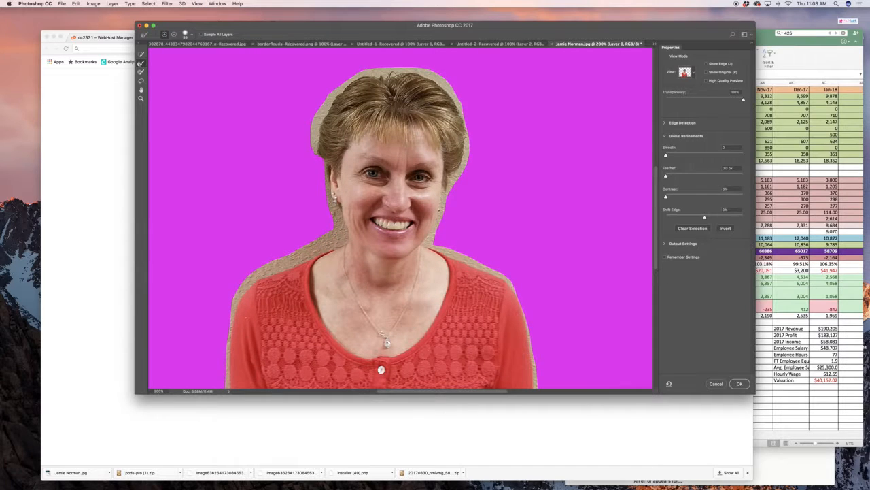
scroll(402, 217, "down", 10)
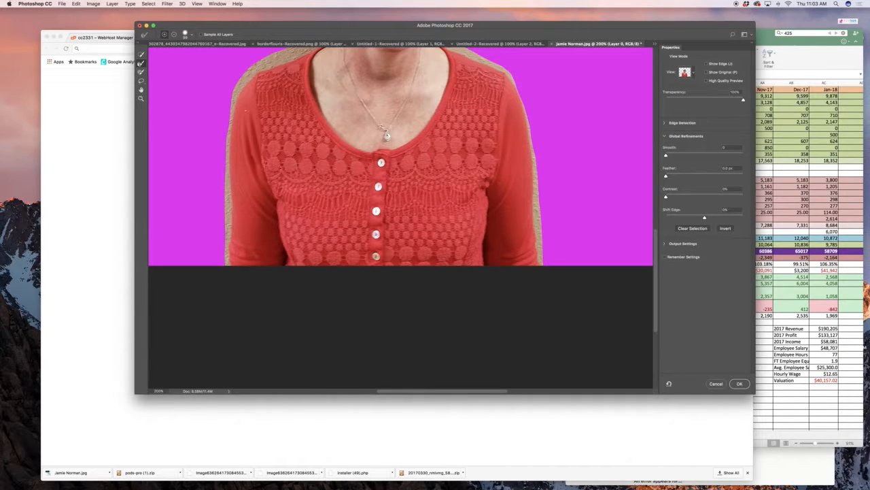
scroll(194, 41, "up", 1)
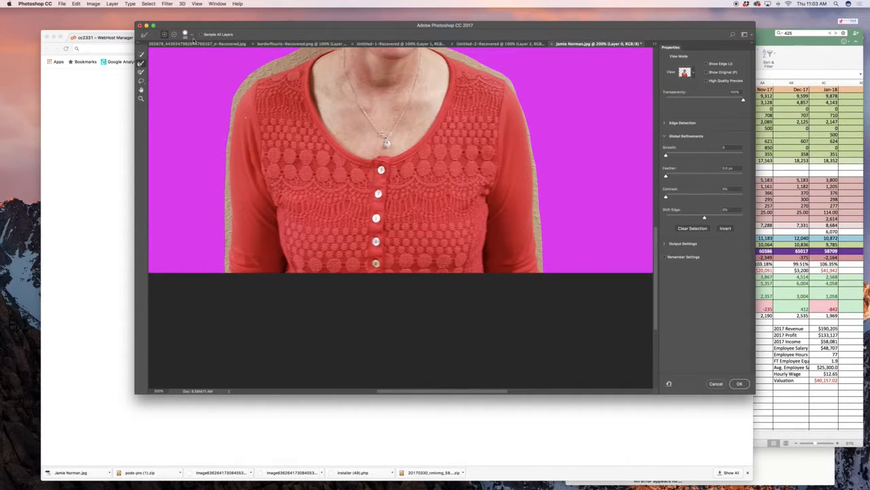
left_click(191, 34)
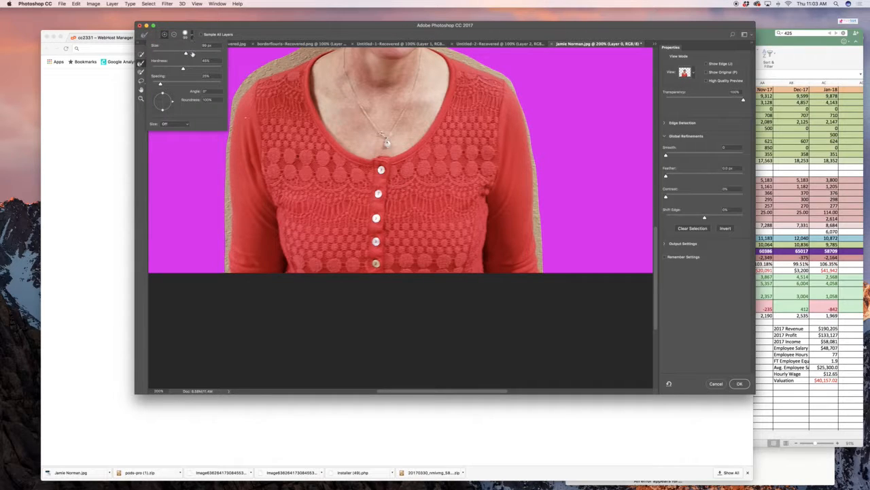
mouse_move(188, 55)
left_mouse_down()
mouse_move(166, 54)
mouse_move(210, 54)
mouse_move(184, 54)
left_mouse_up()
left_click(241, 34)
scroll(292, 88, "up", 5)
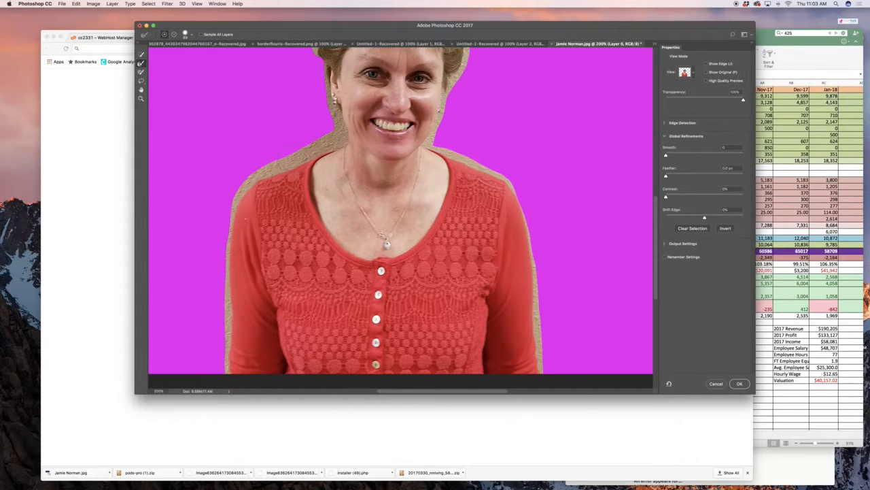
left_click(193, 37)
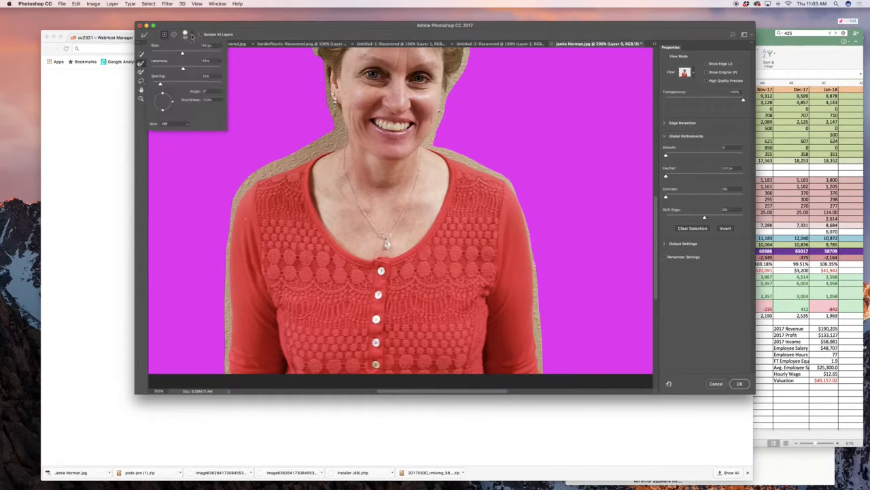
mouse_move(188, 53)
left_mouse_down()
mouse_move(169, 53)
mouse_move(177, 70)
left_mouse_up()
left_click(248, 31)
scroll(395, 187, "down", 5)
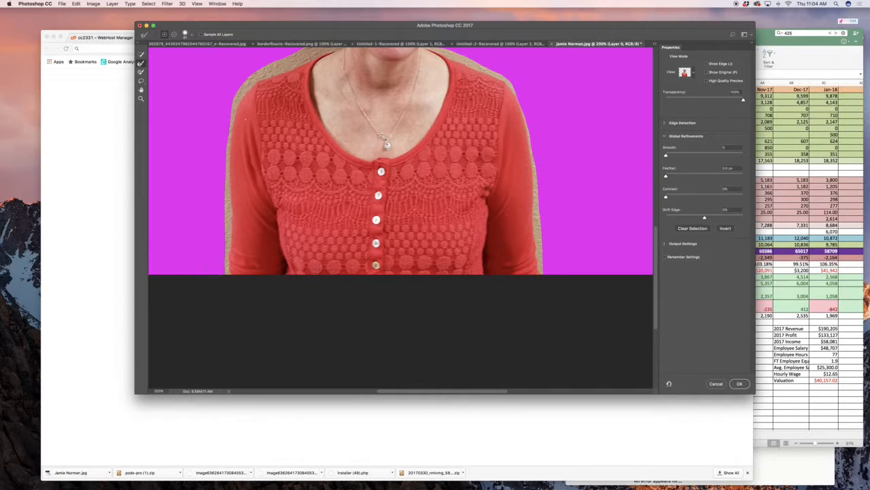
- Paint with the Refine Edge Brush up the left sleeve, over the shoulder and neck, and around the hair to remove the wall
mouse_move(227, 274)
left_mouse_down()
mouse_move(233, 106)
mouse_move(254, 78)
mouse_move(279, 68)
left_mouse_up()
scroll(253, 125, "up", 10)
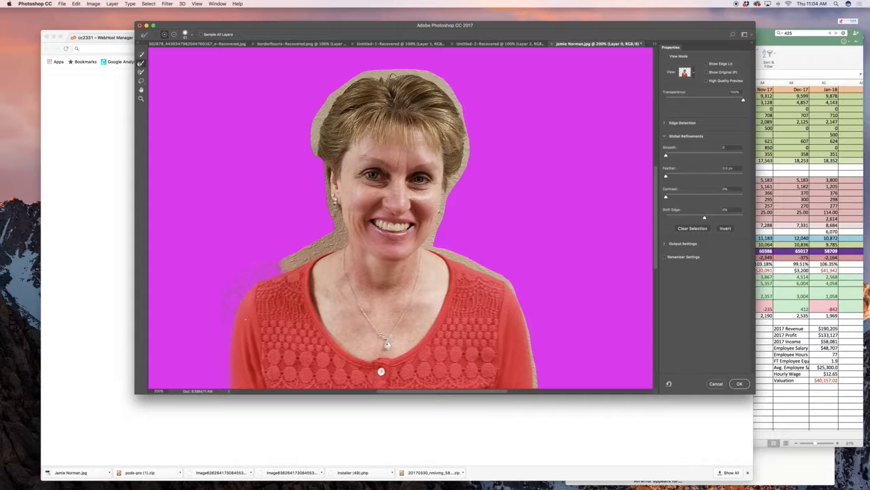
left_click_drag(276, 269, 346, 235)
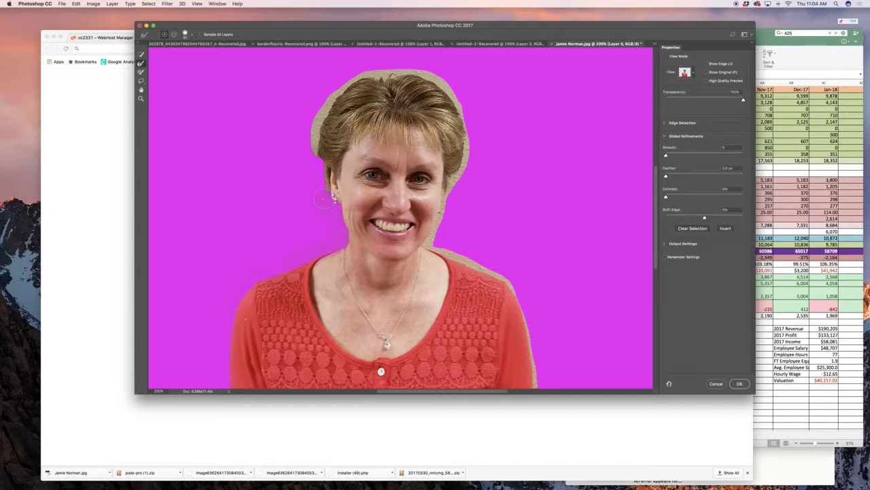
mouse_move(321, 180)
left_mouse_down()
mouse_move(318, 123)
mouse_move(352, 72)
mouse_move(418, 73)
mouse_move(449, 91)
mouse_move(461, 115)
mouse_move(466, 155)
mouse_move(443, 208)
left_mouse_up()
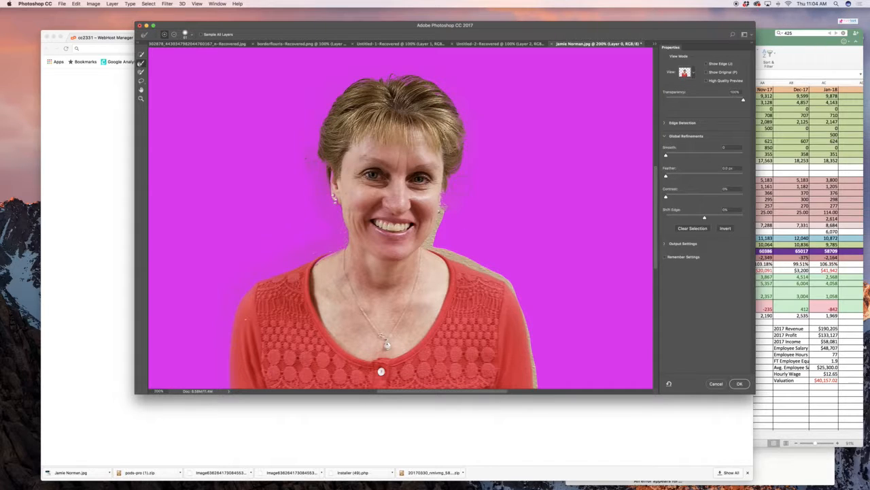
scroll(402, 217, "down", 3)
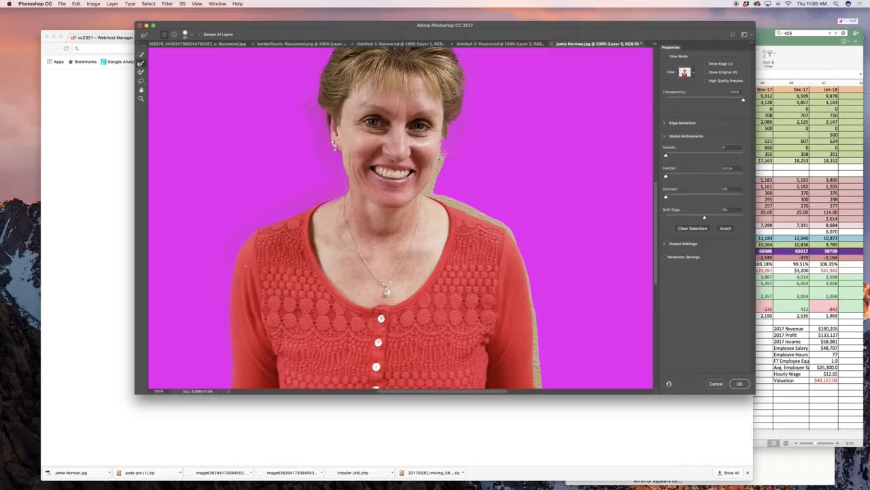
mouse_move(440, 139)
left_mouse_down()
mouse_move(443, 196)
mouse_move(514, 241)
left_mouse_up()
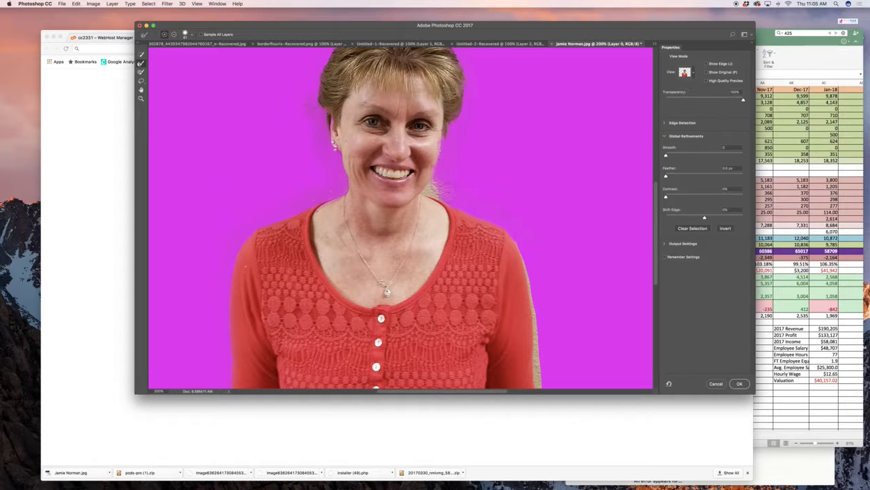
scroll(400, 217, "down", 1)
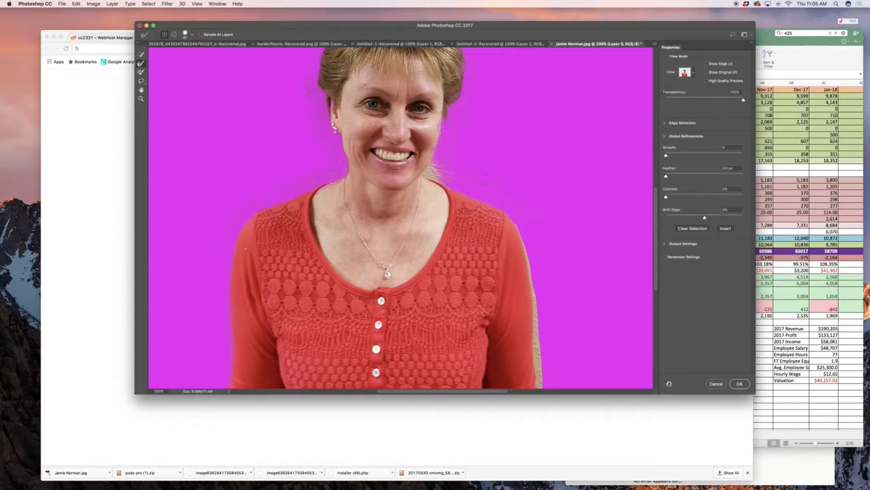
key("super+z")
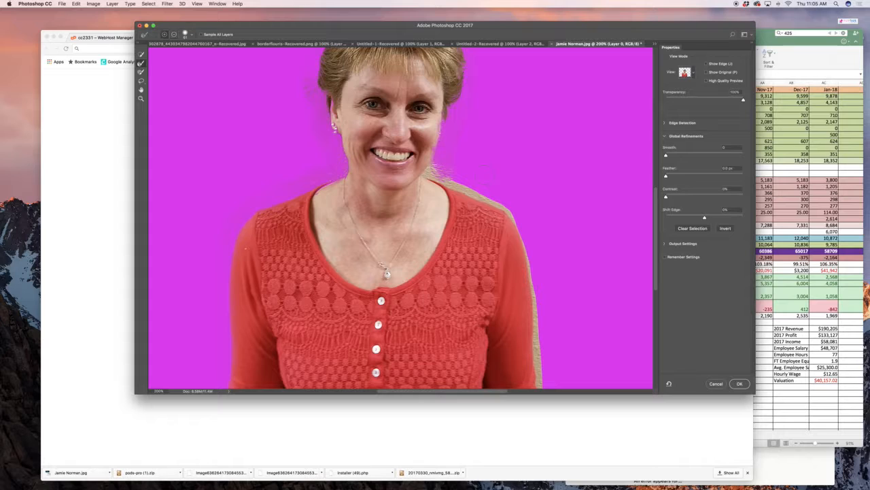
key("super+z")
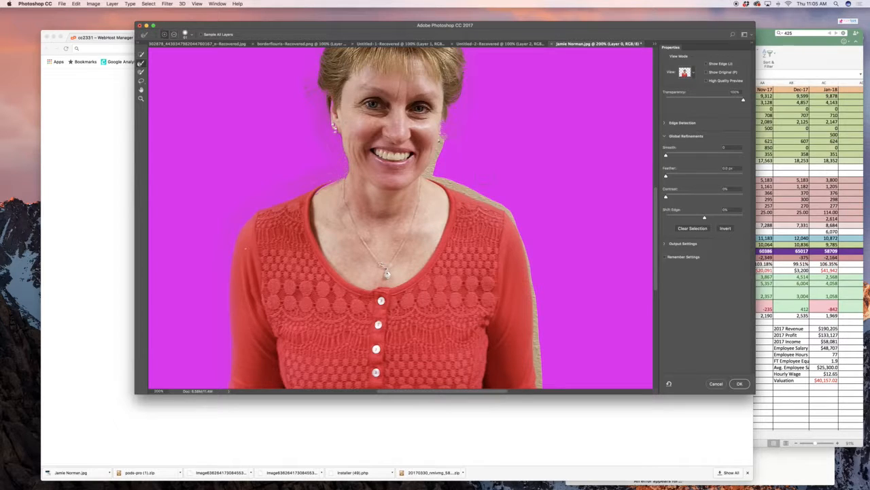
- Paint with the Refine Edge Brush down the woman's neck, shoulder and sleeve on the image's right side to remove the wall
mouse_move(450, 127)
left_mouse_down()
mouse_move(442, 173)
mouse_move(511, 214)
left_mouse_up()
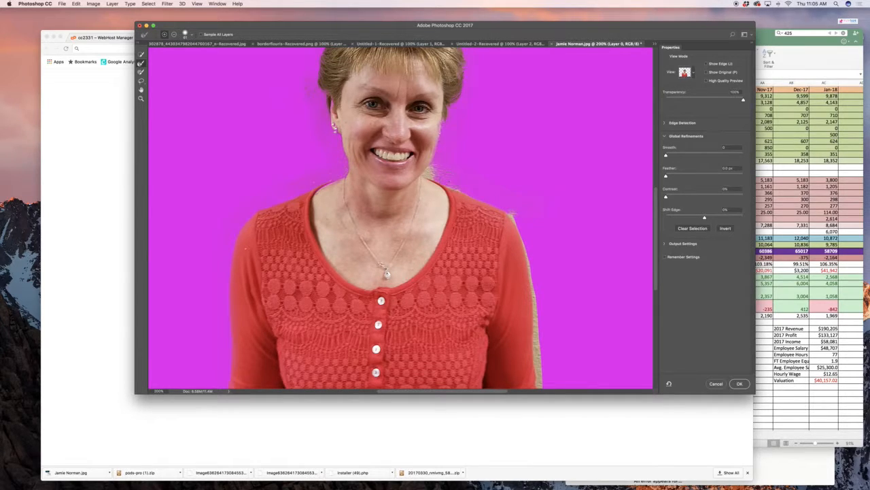
left_click_drag(511, 214, 517, 225)
scroll(401, 218, "down", 5)
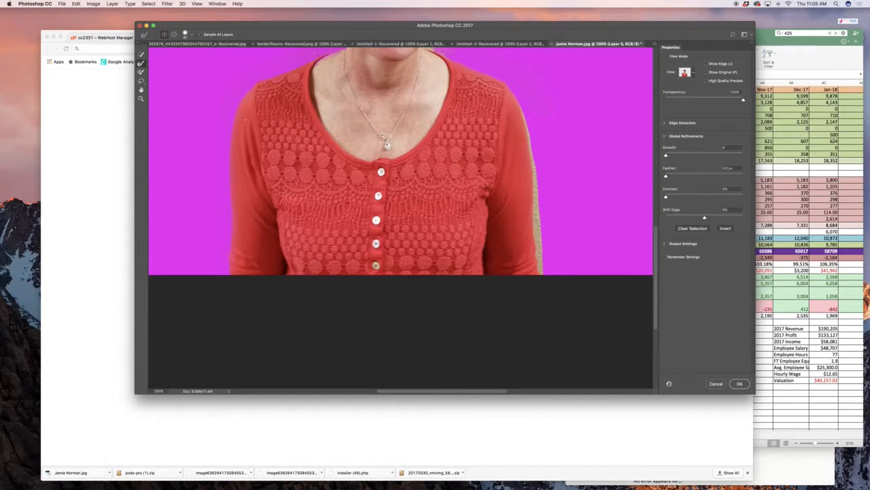
left_click_drag(520, 104, 540, 273)
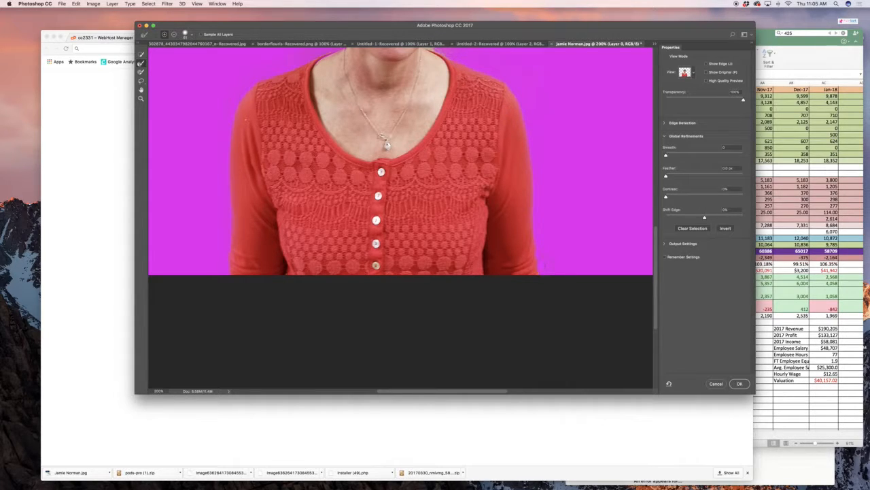
- Reduce the Refine Edge Brush size and dab over the stray wall specks beside the neck, just above the shoulder
scroll(549, 269, "up", 10)
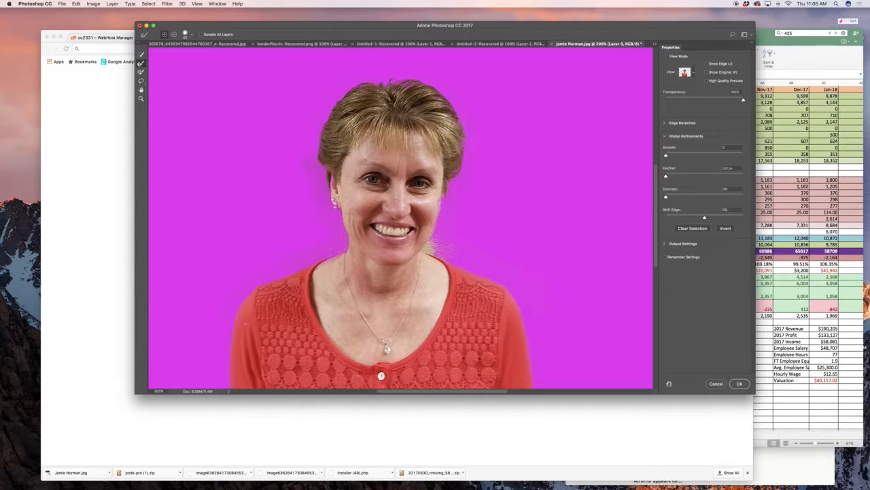
left_click(191, 34)
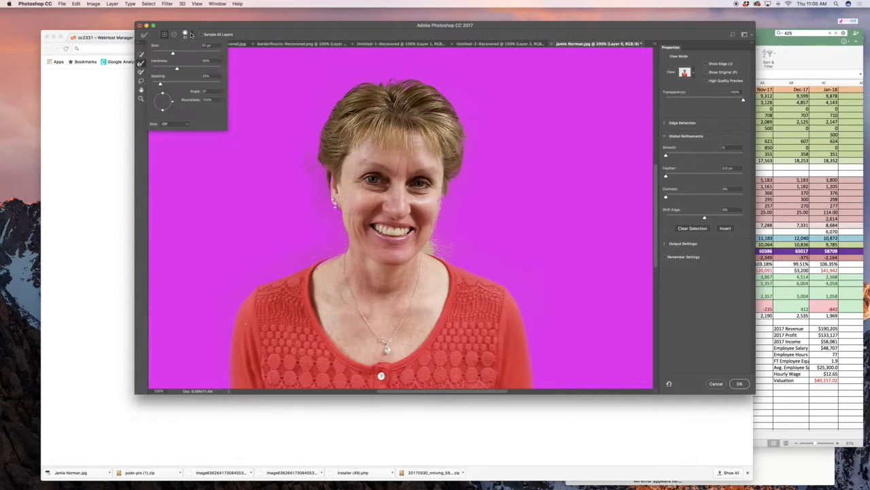
left_click_drag(172, 54, 165, 55)
left_click(209, 27)
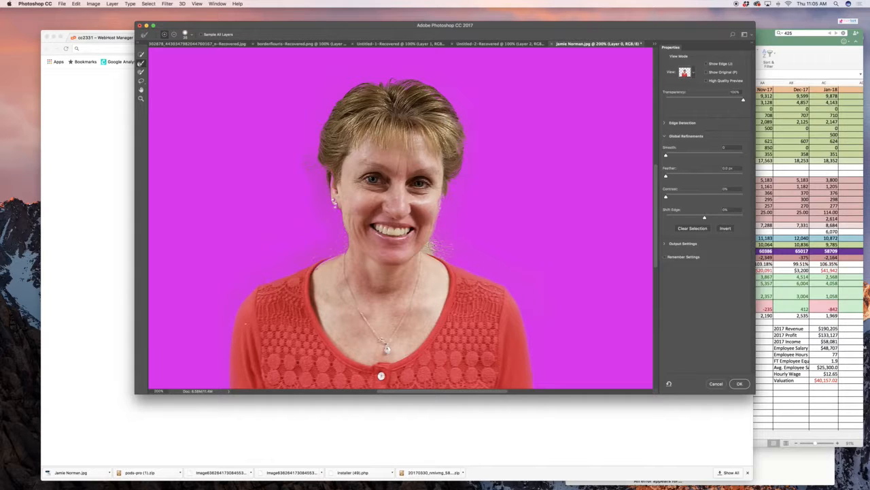
left_click(441, 245)
left_click(433, 248)
left_click(437, 246)
left_click(434, 246)
key("super+minus")
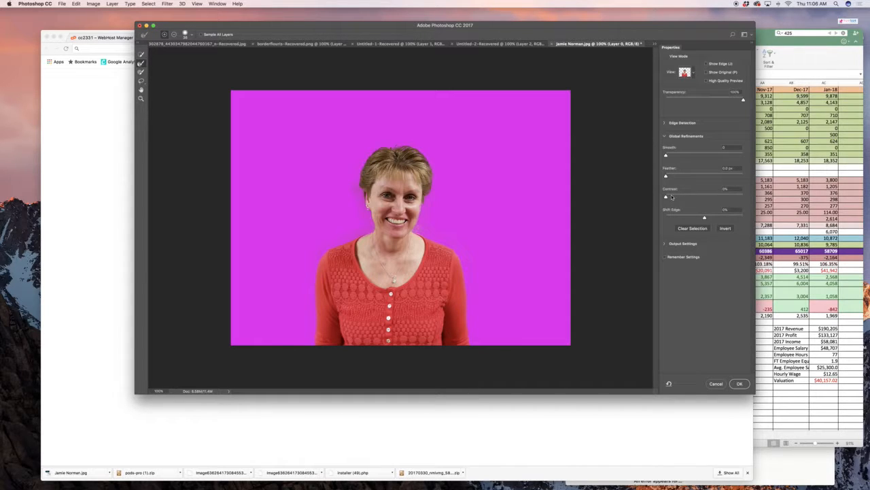
- In the global refinements, set the selection edge Contrast to 38% and add a slight Feather
left_click_drag(676, 197, 695, 196)
key("super+equal")
key("super+equal")
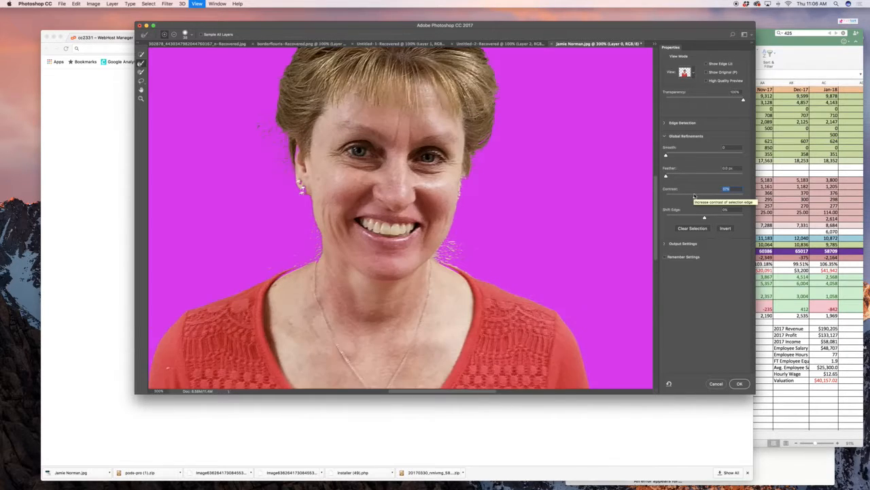
key("super+equal")
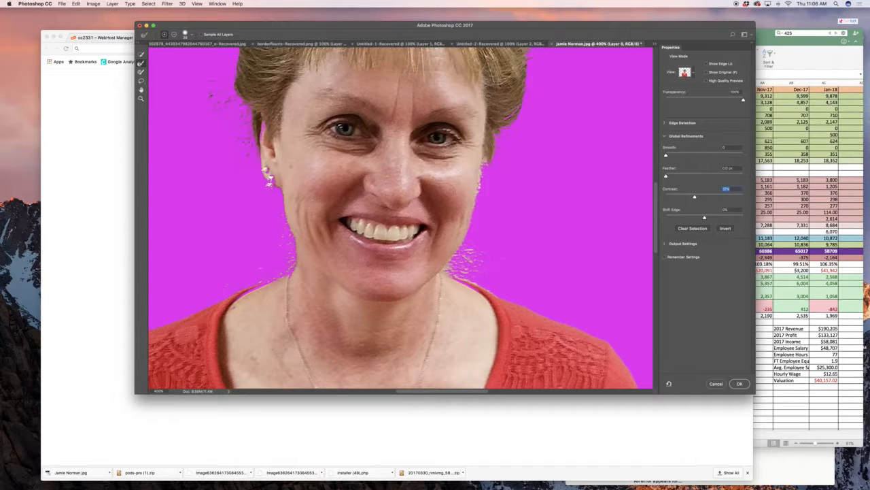
left_click_drag(700, 192, 656, 197)
left_click(732, 196)
left_click(675, 196)
left_click(696, 197)
left_click(676, 176)
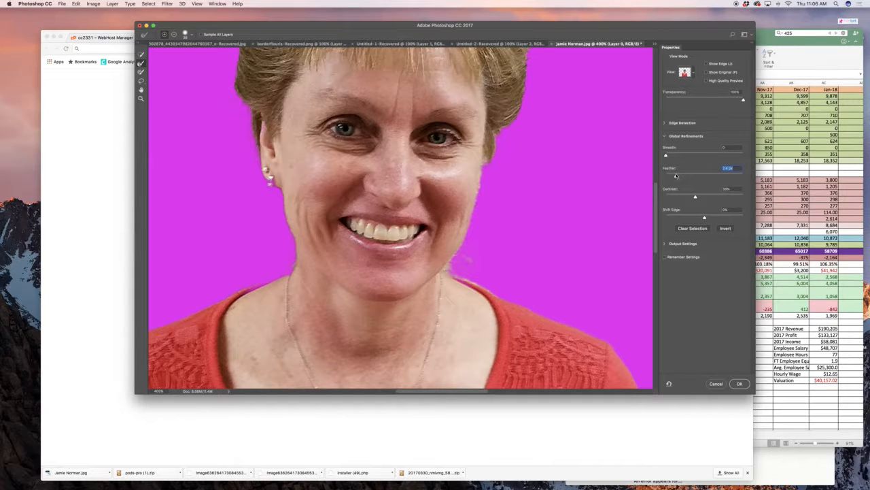
left_click_drag(675, 176, 672, 176)
- Try a smaller Refine Edge Brush on the stray specks beside the neck and undo the brushing
left_click(191, 36)
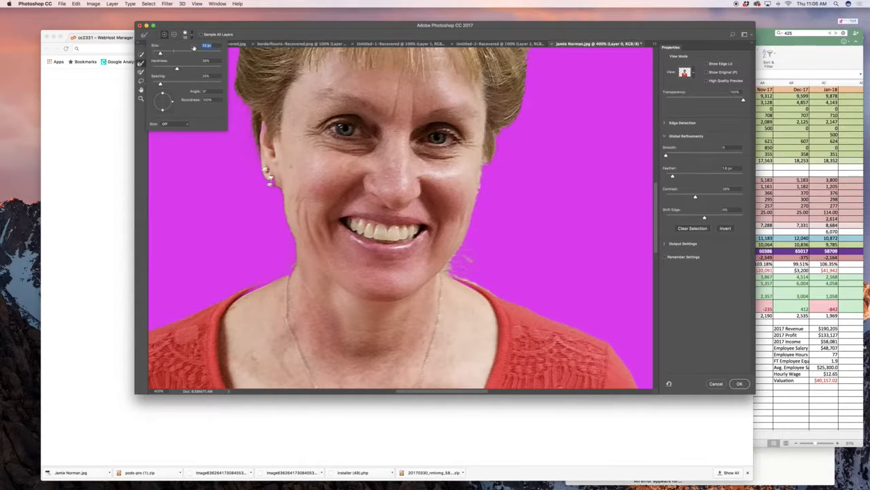
left_click(204, 29)
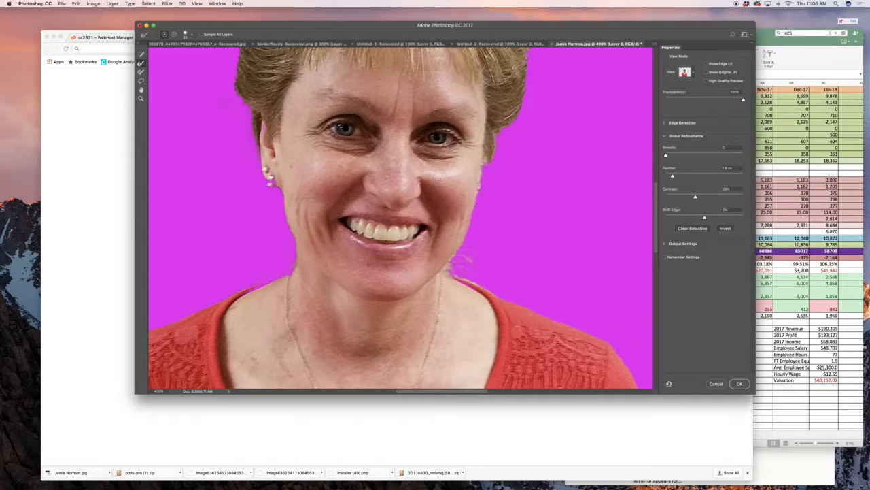
left_click_drag(449, 269, 457, 261)
key("super+z")
key("super+z")
key("super+z")
key("super+z")
key("super+z")
key("super+minus")
key("super+minus")
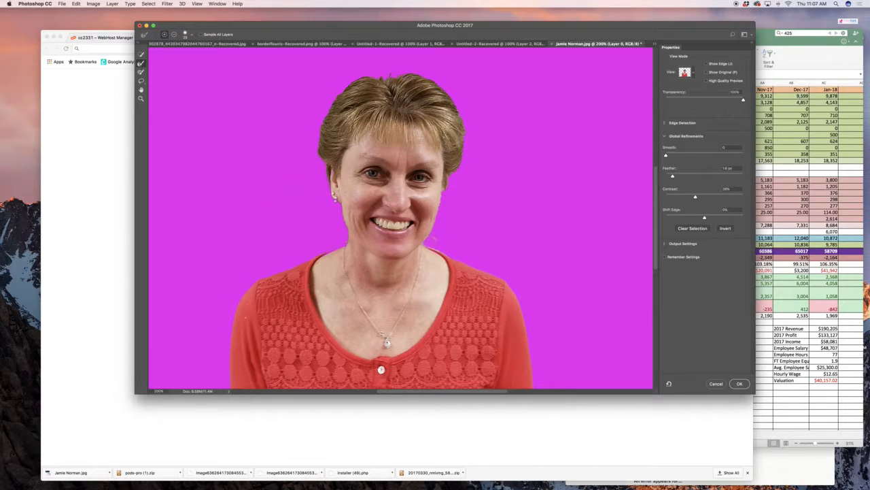
- Increase the Feather slightly, set Contrast to 37%, raise Smooth a little, and accept the refined selection
left_click(678, 175)
left_click(680, 197)
left_click_drag(680, 197, 694, 197)
left_click(677, 155)
left_click_drag(688, 156, 681, 157)
key("super+minus")
key("super+minus")
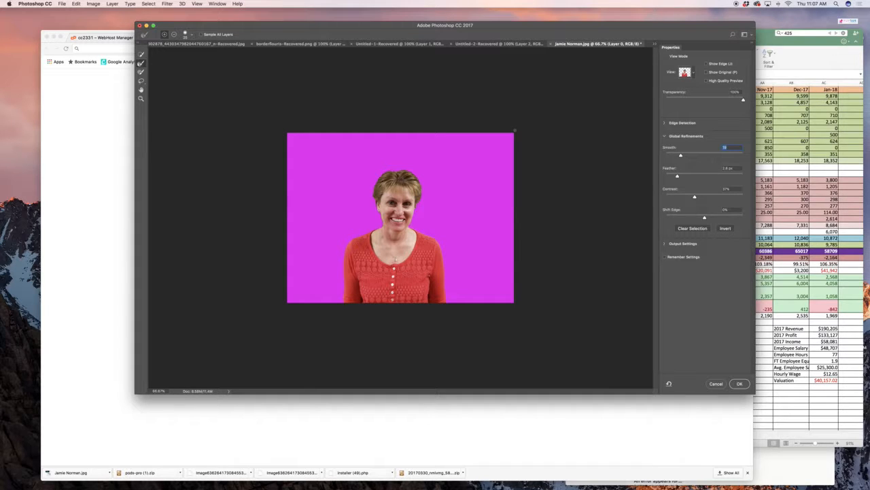
left_click(739, 384)
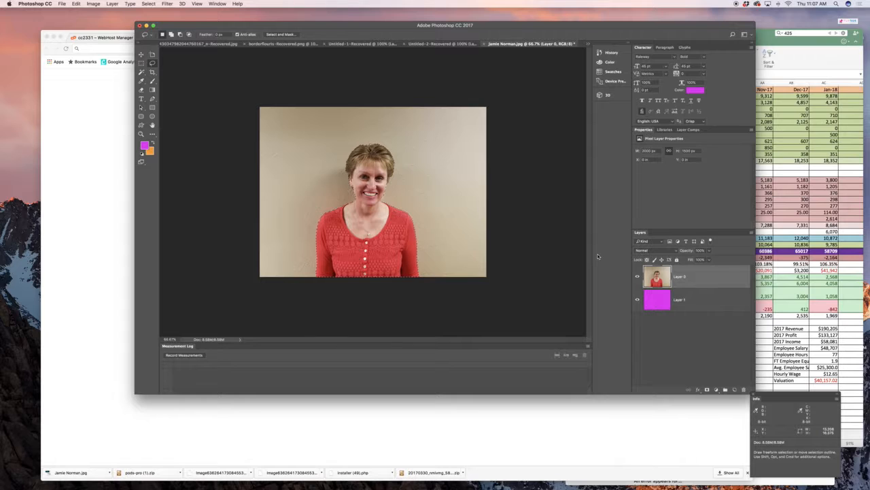
- Try deleting the selected area from the photo layer and undo the deletion
key("super+1")
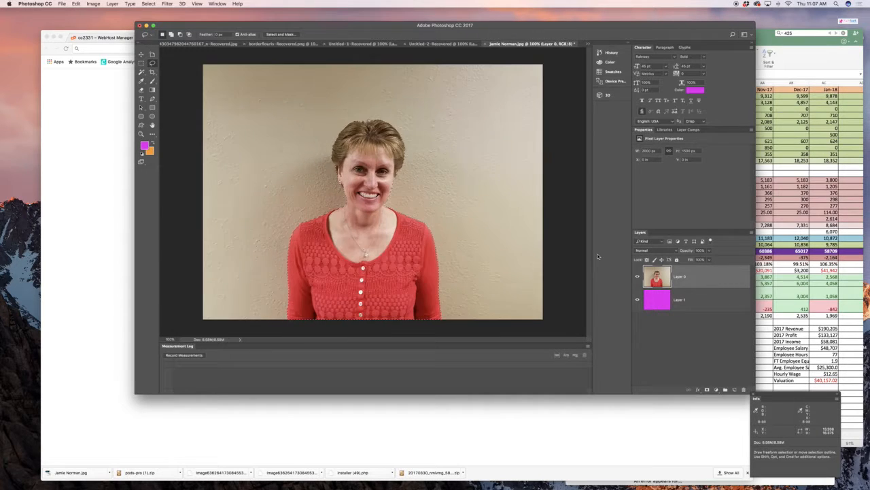
key("super+plus")
key("super+minus")
key("super+minus")
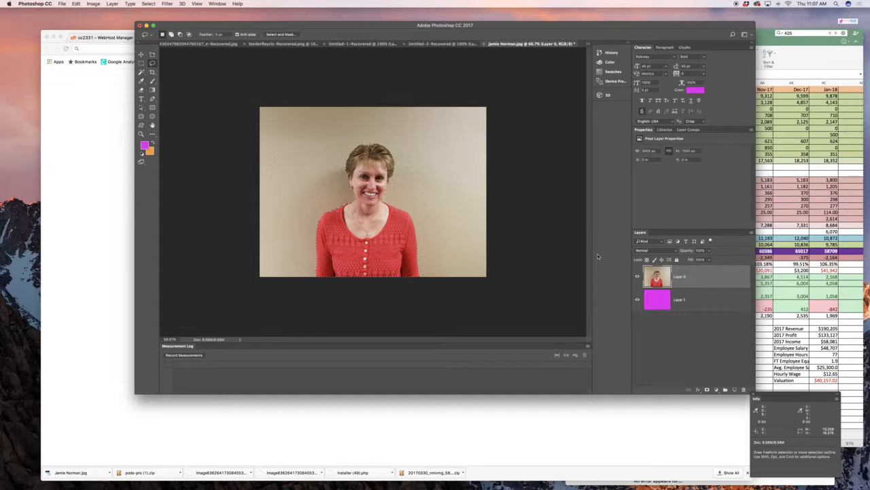
key("Delete")
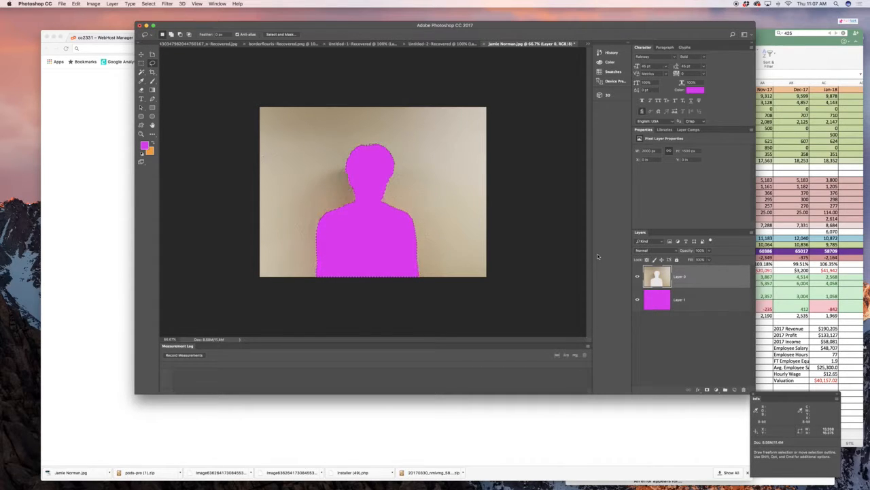
key("super+z")
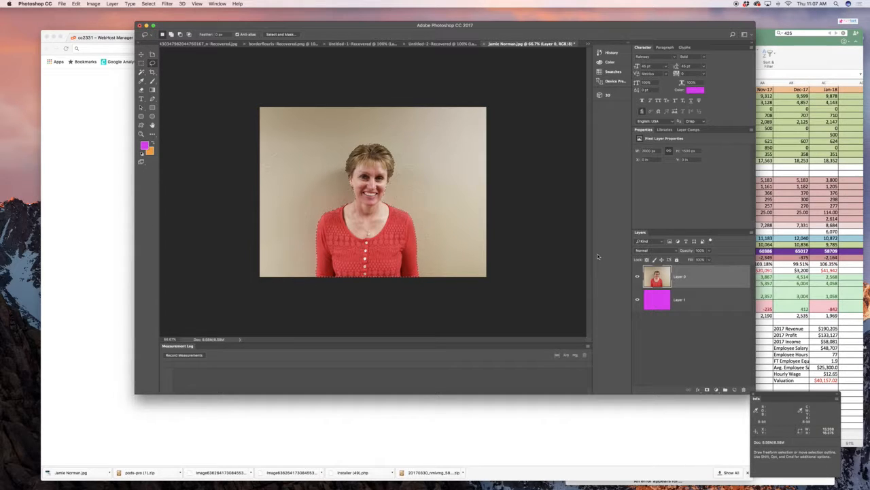
- Invert the selection, delete the wall from the photo layer, and deselect
key("shift+super+i")
key("Delete")
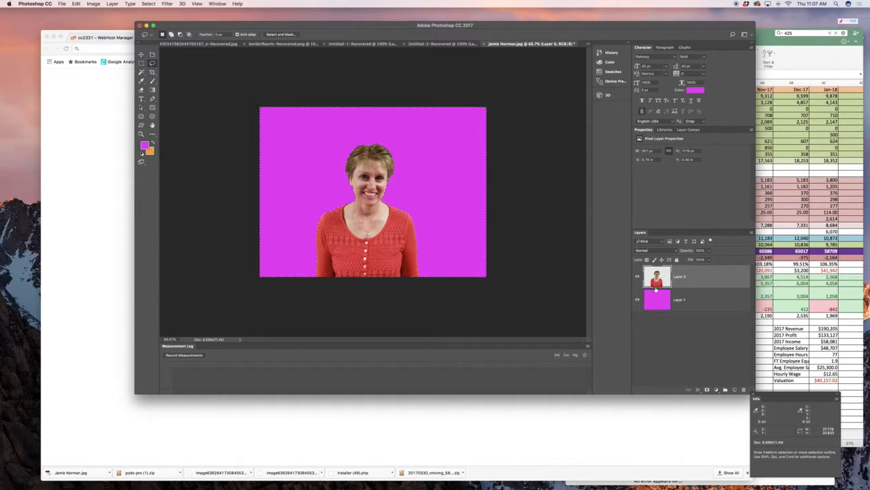
left_click(141, 72)
left_click(141, 63)
left_click(358, 174)
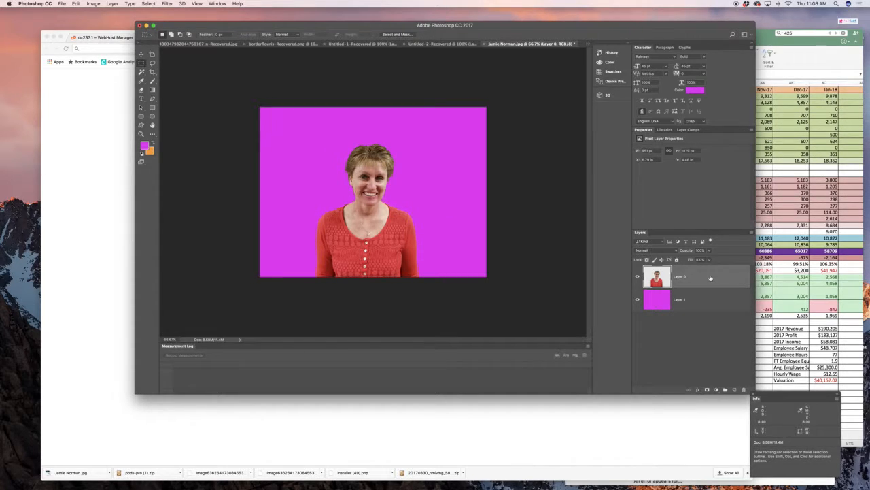
- Set the foreground color to black and fill the magenta lower layer with it using the Paint Bucket tool
left_click(707, 300)
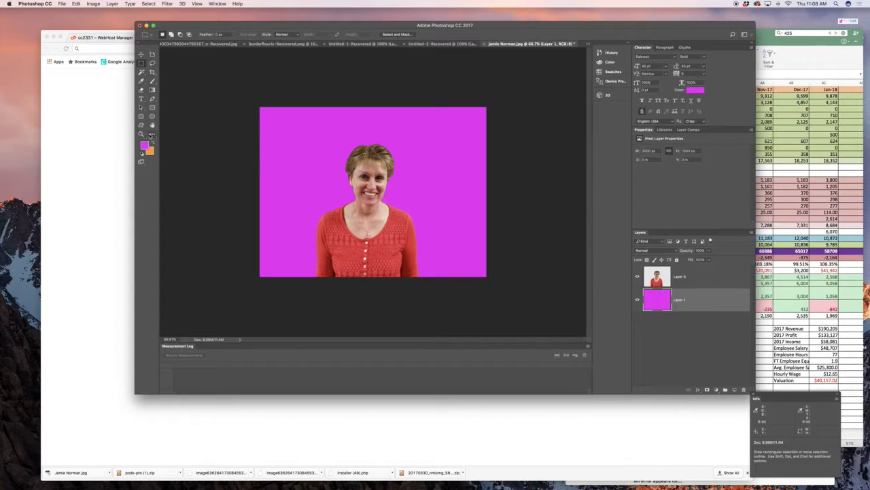
key("i")
left_click(144, 145)
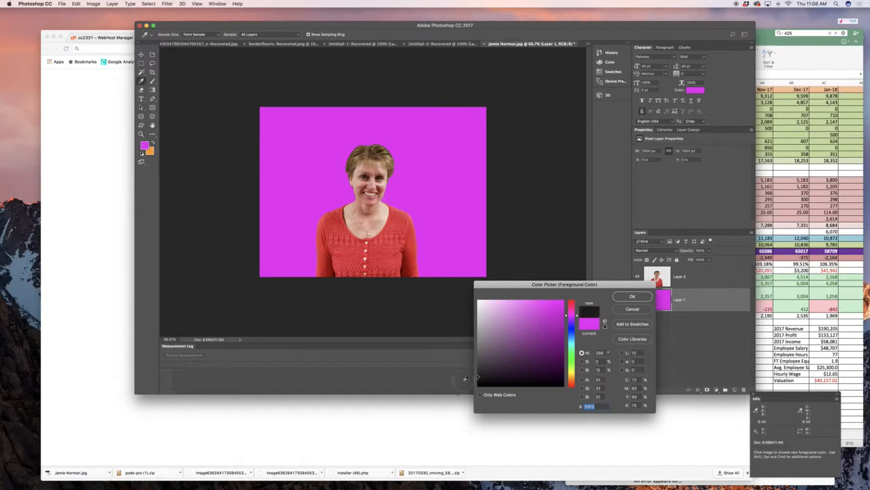
left_click_drag(465, 379, 452, 388)
left_click(625, 297)
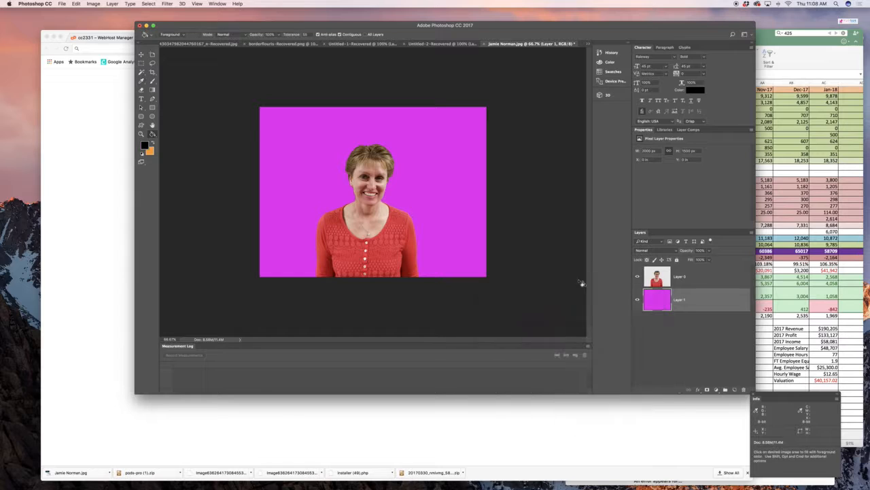
left_click(402, 162)
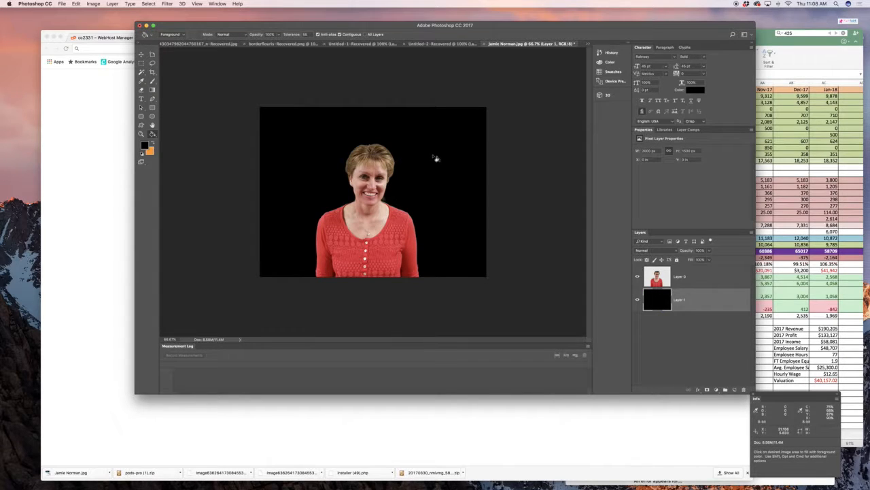
- Set up the Eraser tool with a larger, soft-edged brush for cleaning up around the neck
key("super+equal")
key("super+equal")
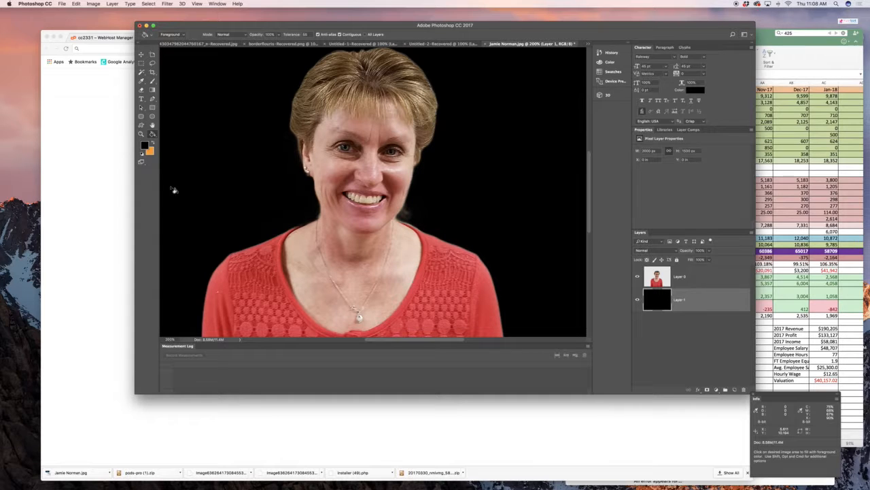
key("super+equal")
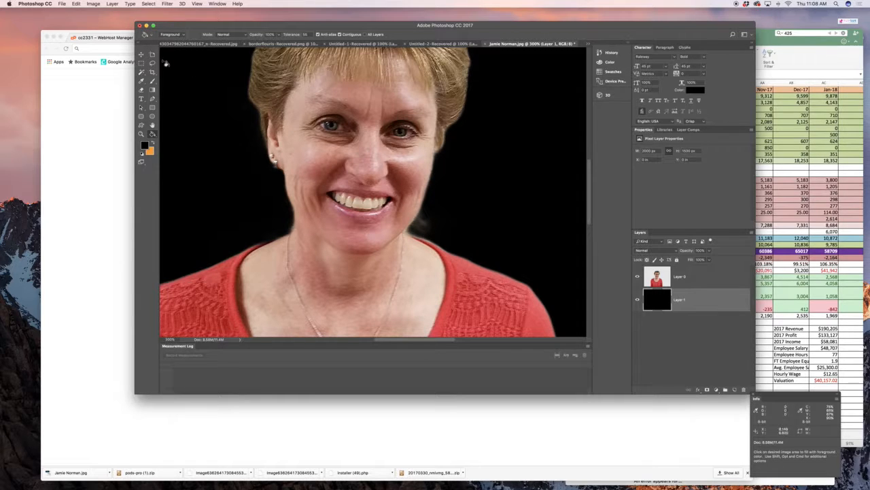
left_click(141, 89)
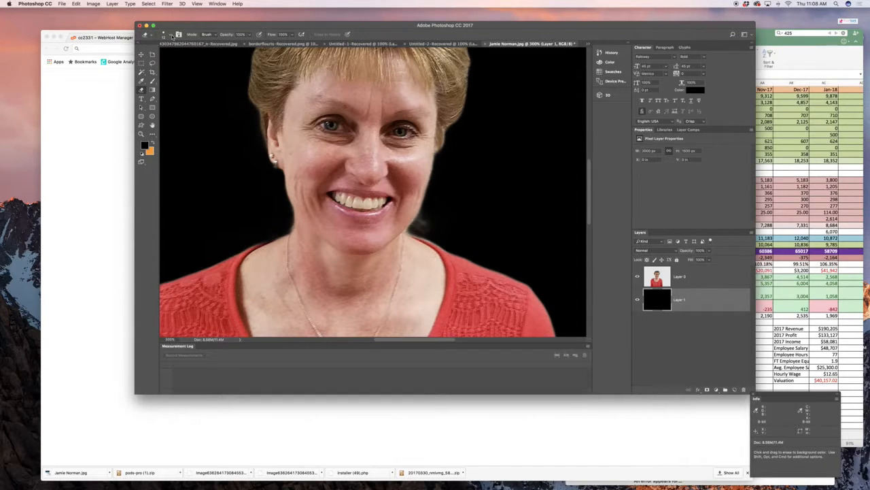
left_click(163, 34)
left_click(186, 71)
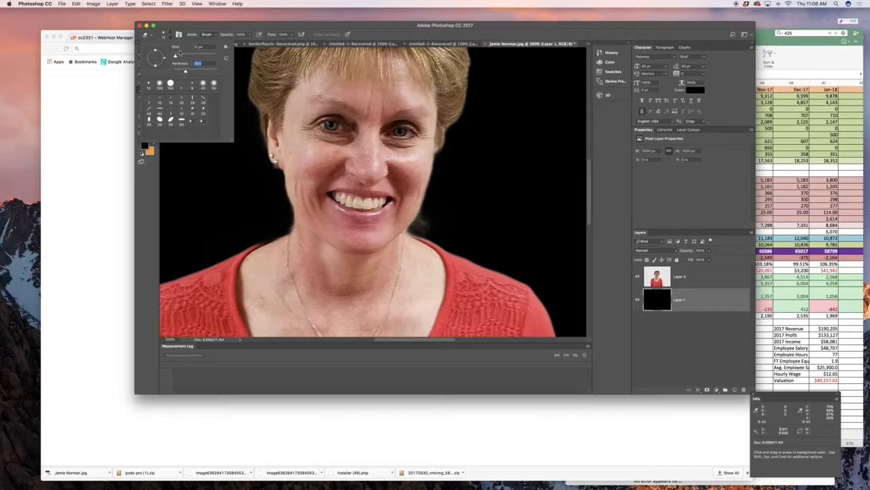
left_click(183, 56)
left_click(188, 26)
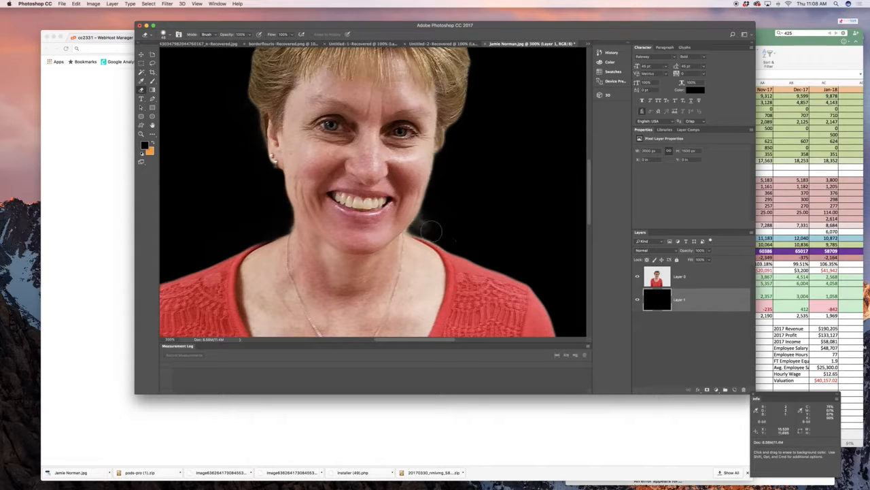
- Erase the leftover smudge beside the neck on the photo layer, undoing any erasing made on the black layer
left_click_drag(425, 225, 431, 221)
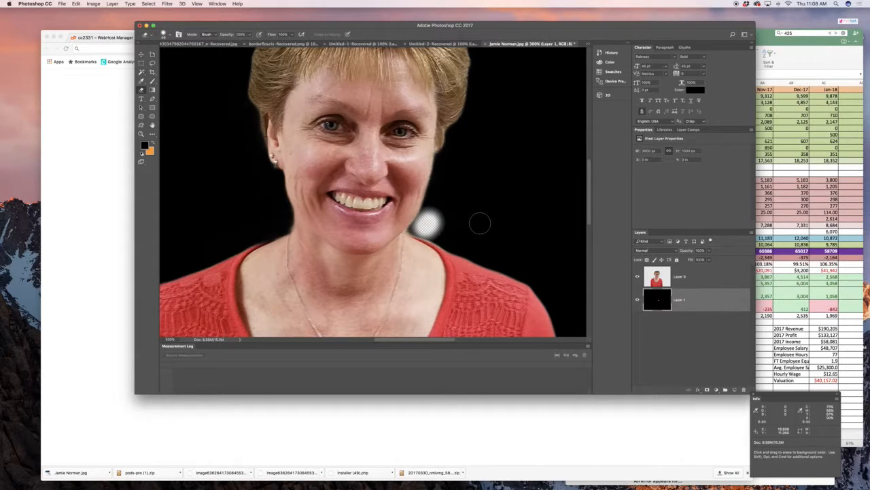
key("super+z")
key("alt+bracketright")
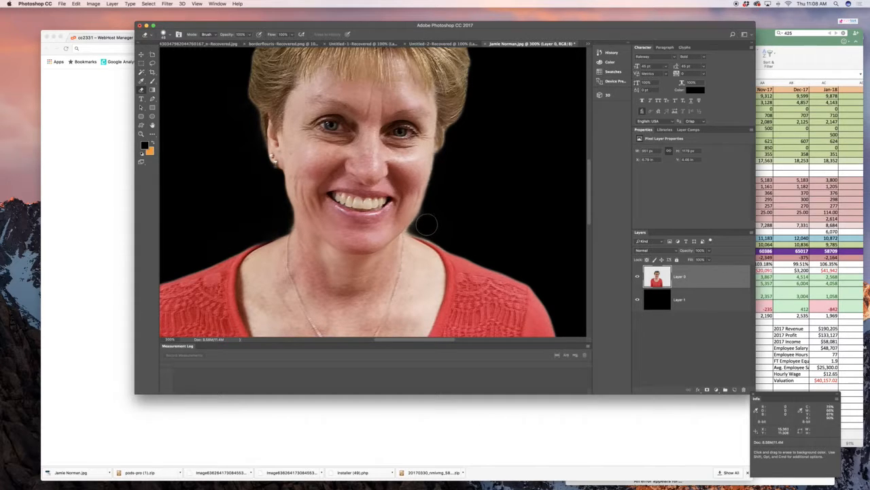
scroll(229, 182, "up", 5)
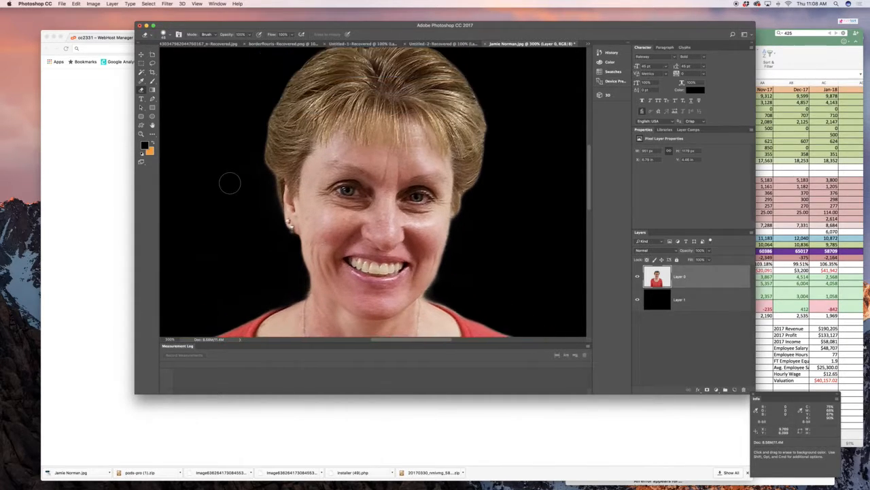
scroll(229, 182, "left", 2)
scroll(230, 183, "down", 6)
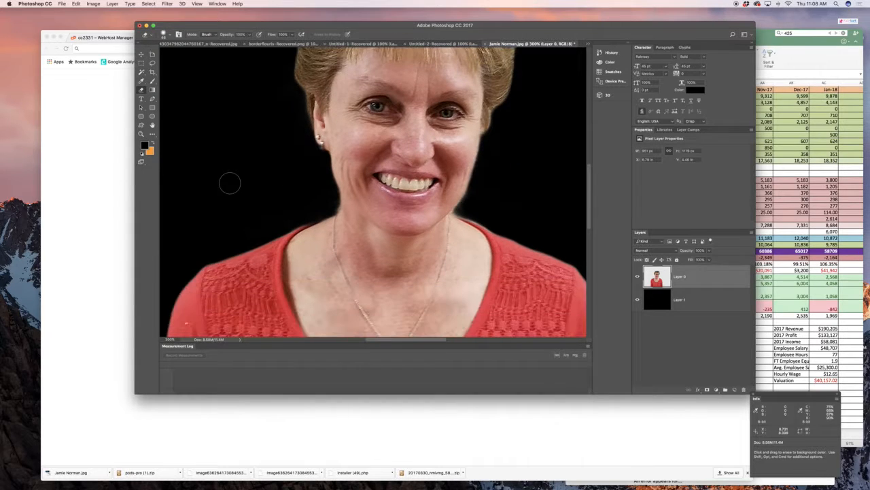
key("super+minus")
key("super+minus")
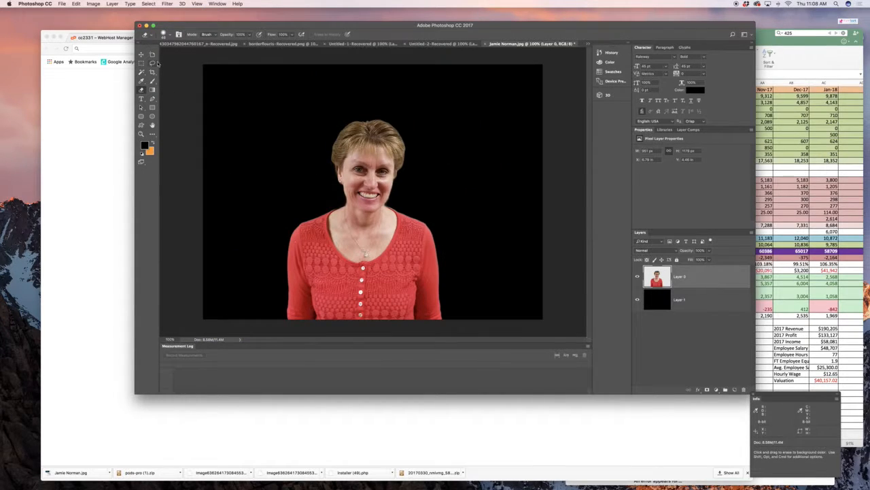
- Try to select the leftover fringe beside the neck with the Magic Wand at tolerance 44, and clear the selection
left_click(142, 72)
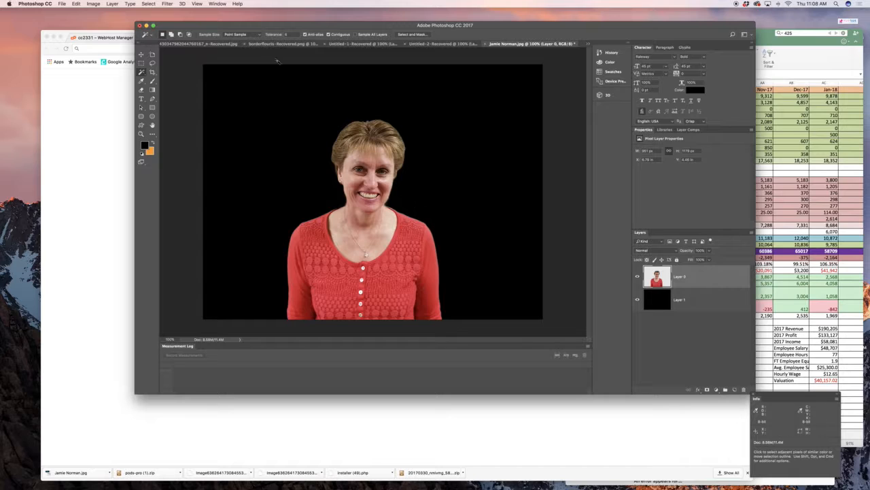
type("44")
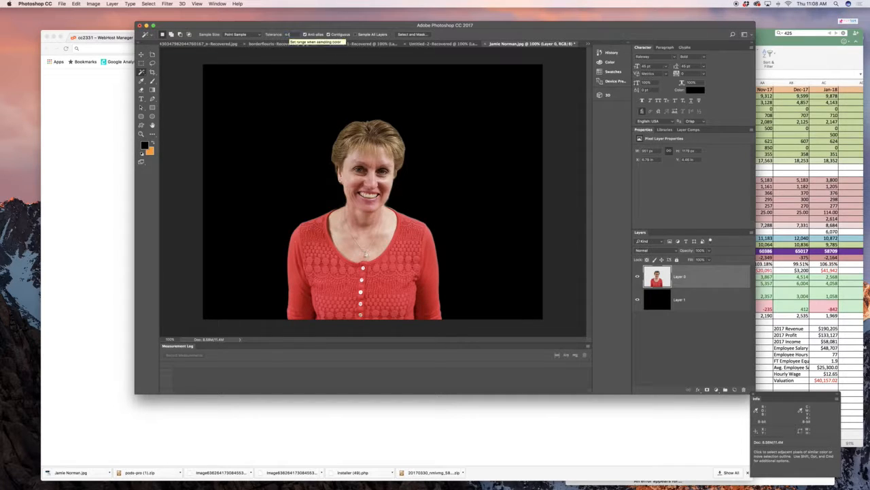
left_click(398, 203)
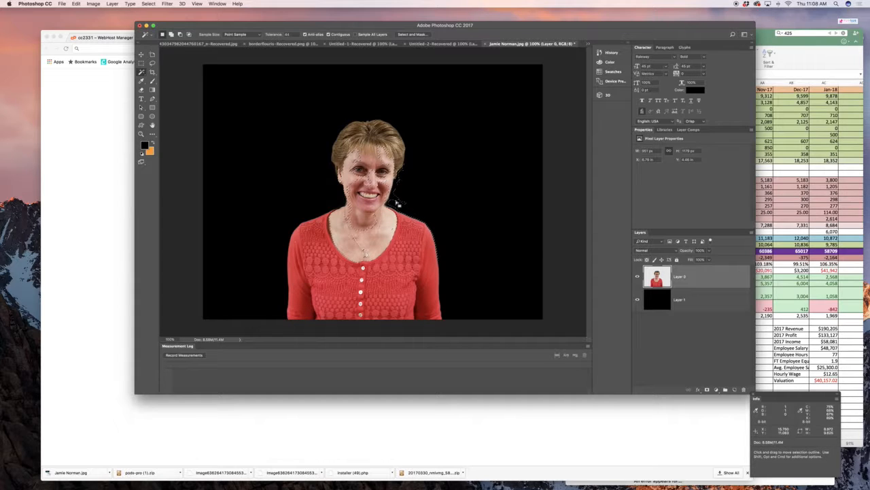
key("super+d")
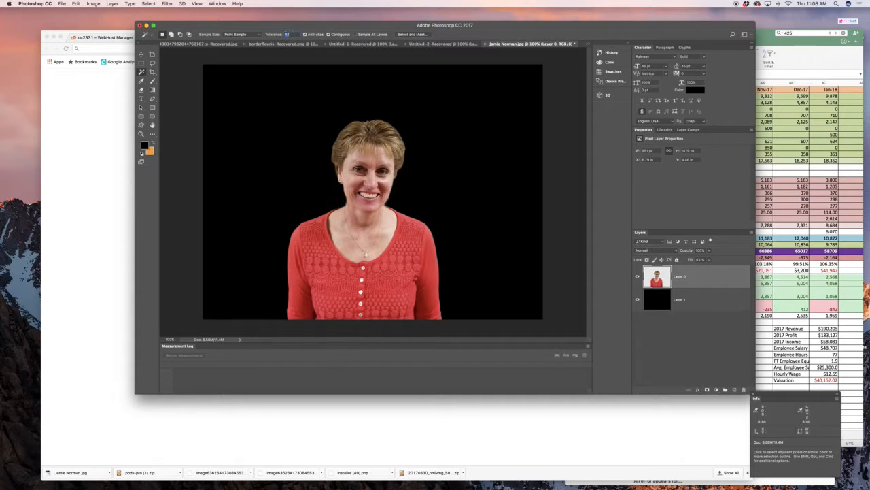
- Try to delete the leftover patches around the neck and hair with the Magic Wand at tolerance 15
type("15")
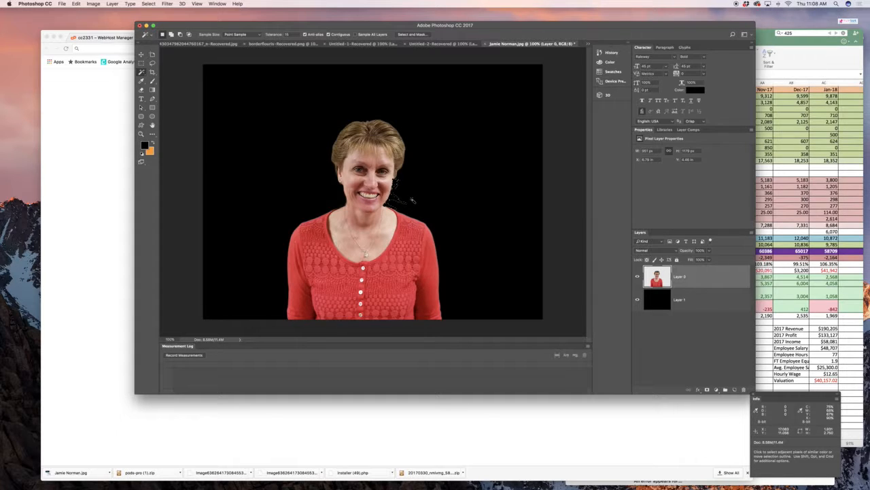
left_click(421, 200)
key("Delete")
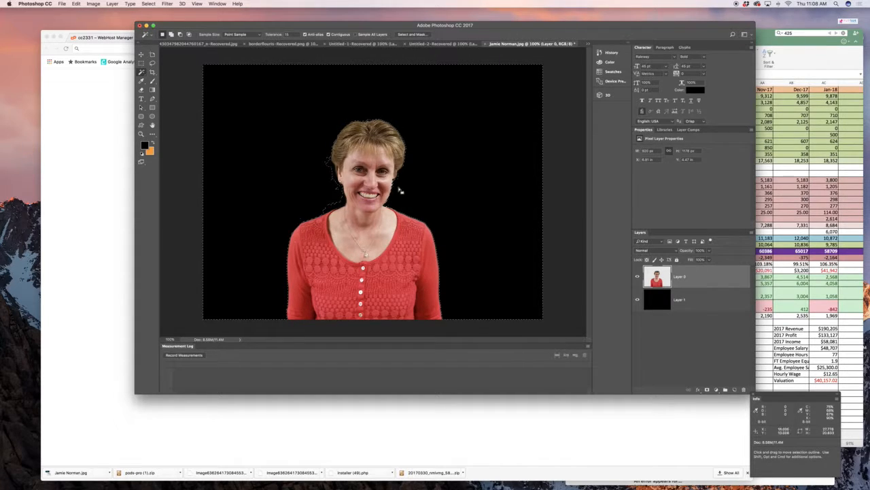
left_click(332, 170)
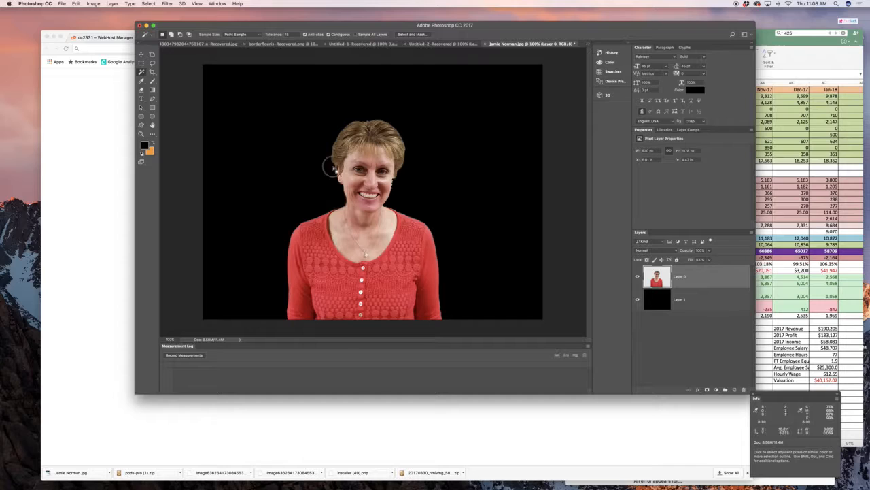
left_click(333, 178)
key("Delete")
left_click(343, 200)
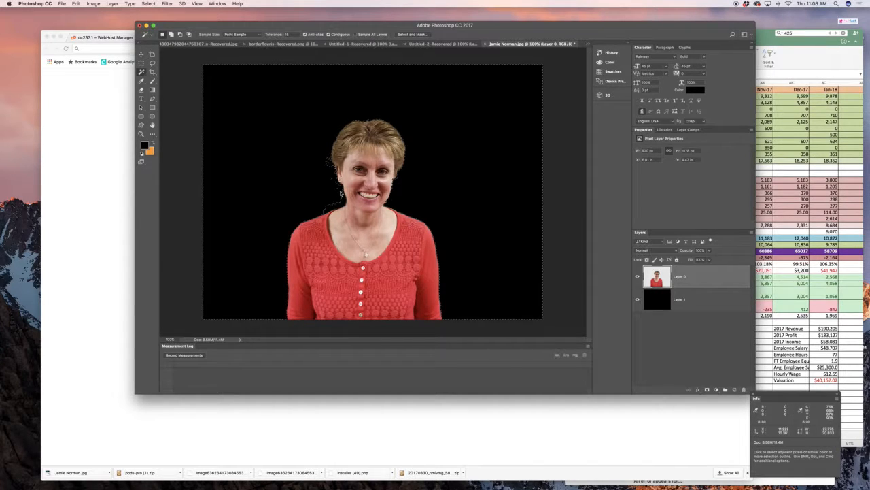
left_click(344, 202)
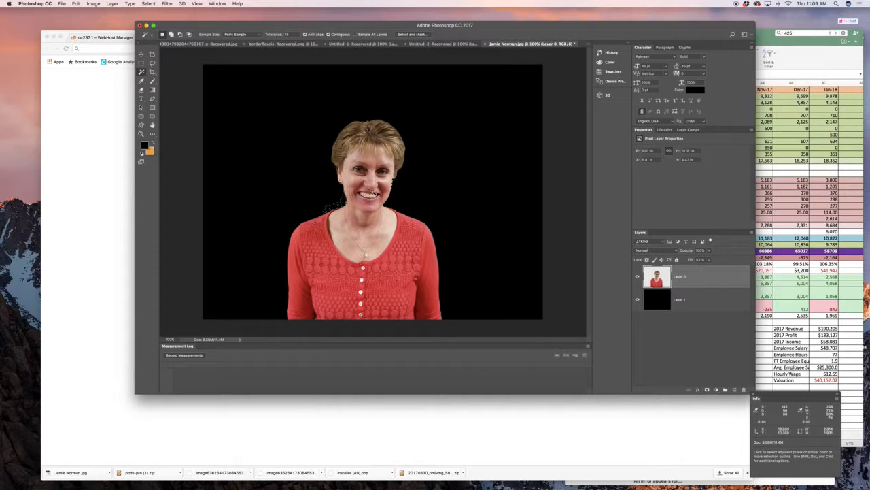
- Undo the Magic Wand deletions on the photo layer and clear the remaining selection beside the neck
left_click(142, 64)
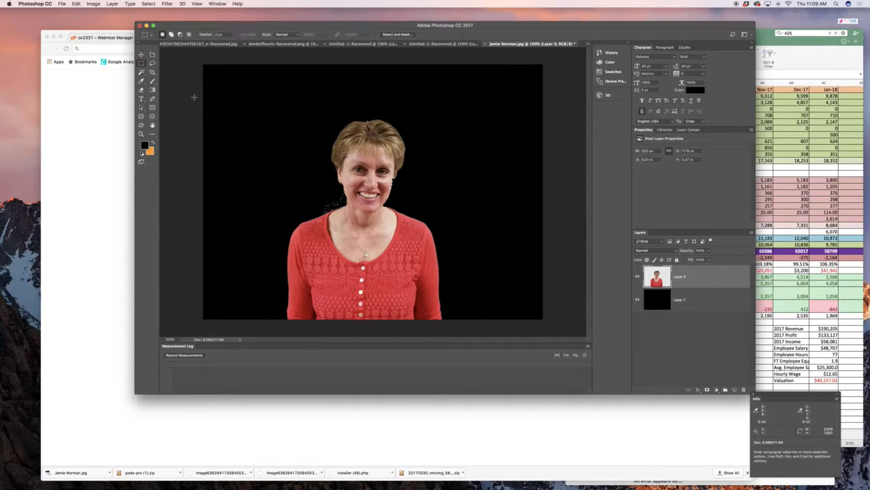
key("super+equal")
key("super+equal")
key("super+equal")
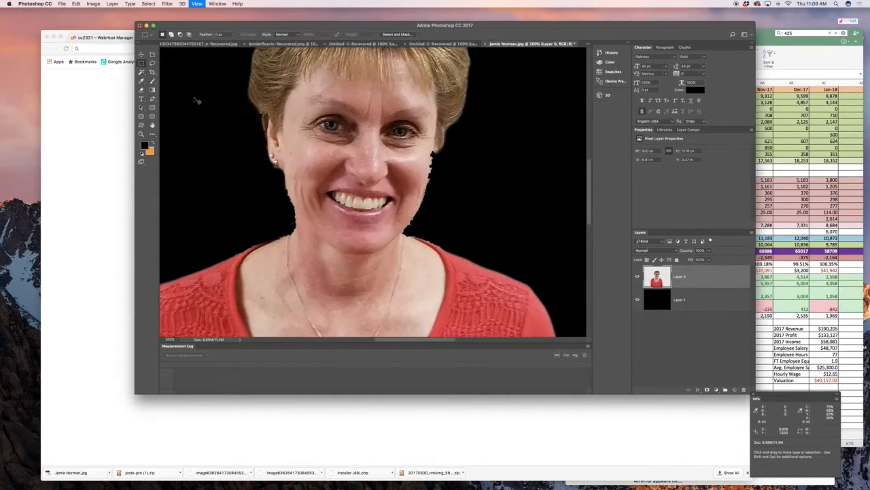
key("super+z")
key("alt+super+z")
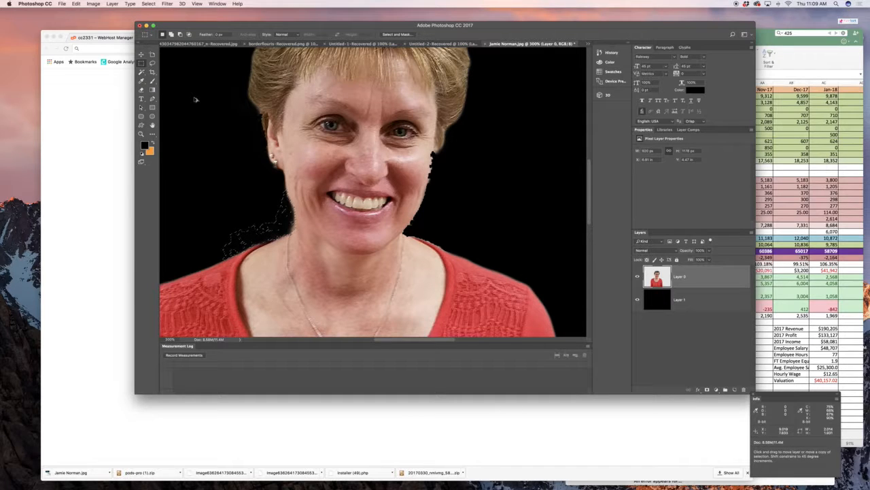
key("alt+super+z")
key("alt+super+z")
key("alt+super+z")
key("alt+super+z")
key("alt+super+z")
key("alt+super+z")
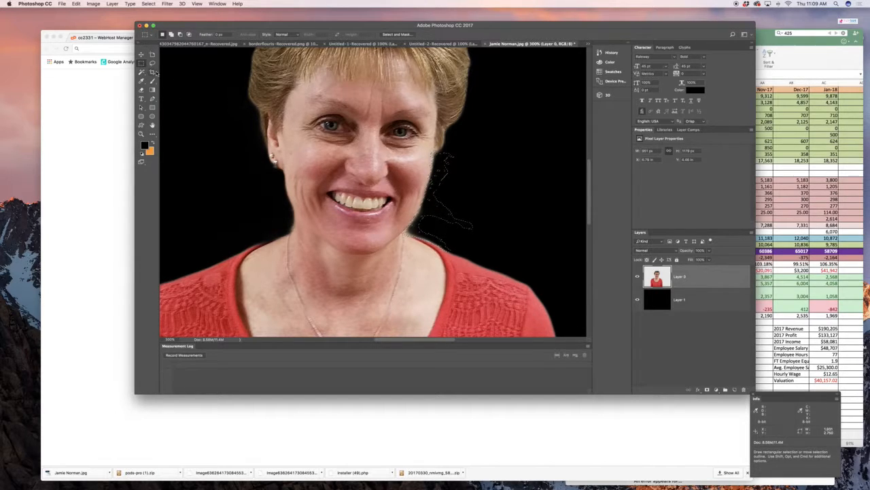
left_click(196, 76)
key("super+minus")
key("super+minus")
key("super+minus")
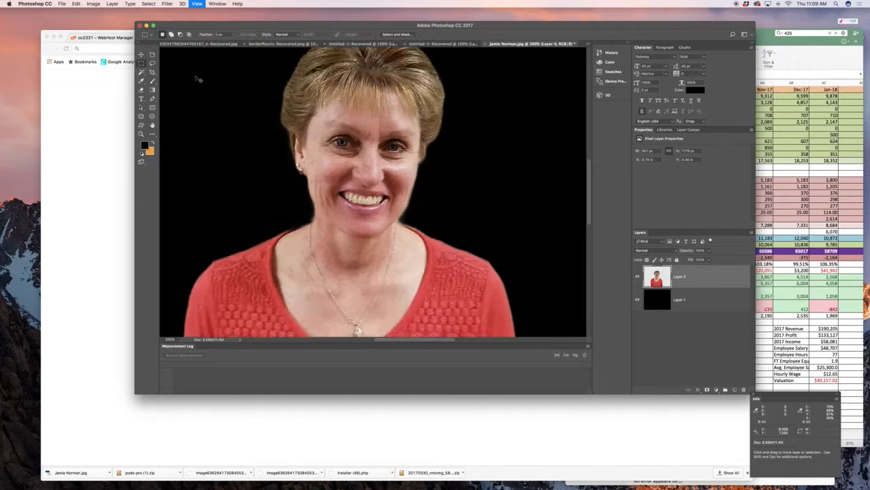
key("super+plus")
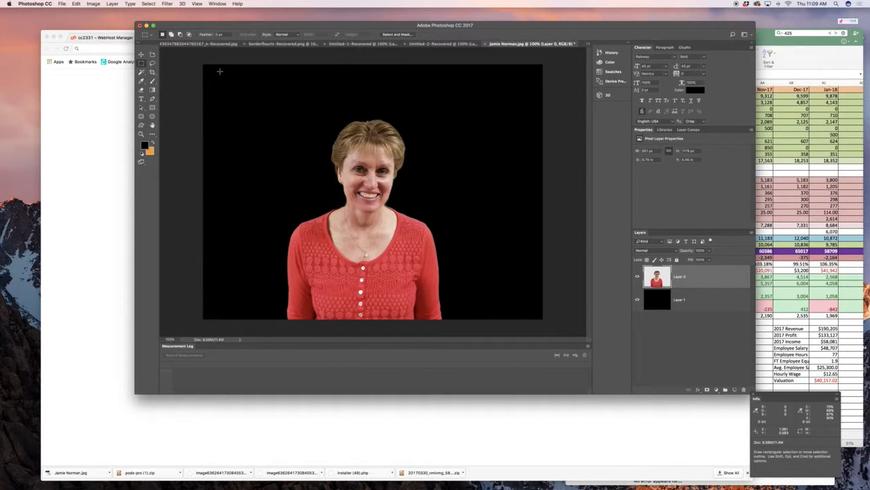
- Switch to Chrome, go to trello.com and open the Review Phase card from the notifications
left_click(118, 116)
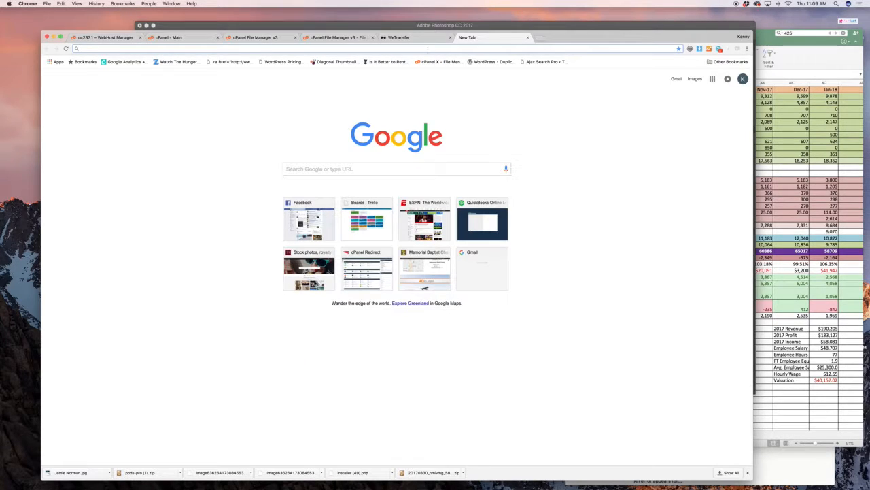
type("trello.com")
key("Return")
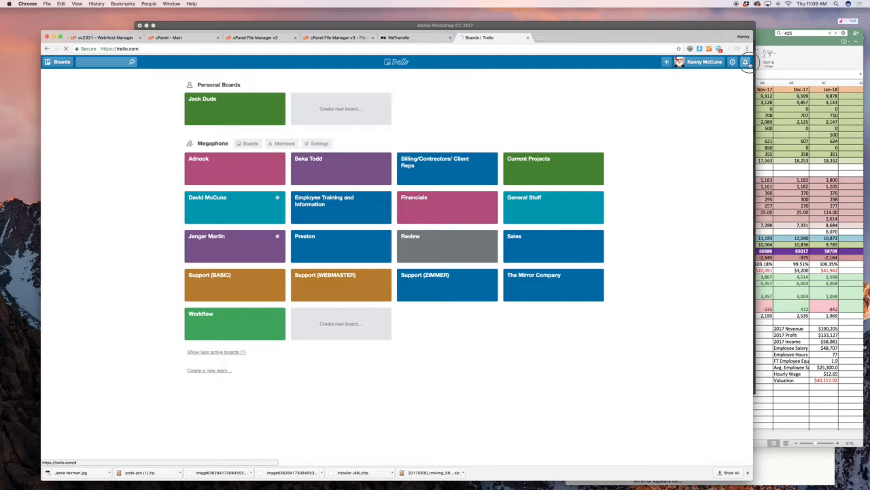
left_click(745, 62)
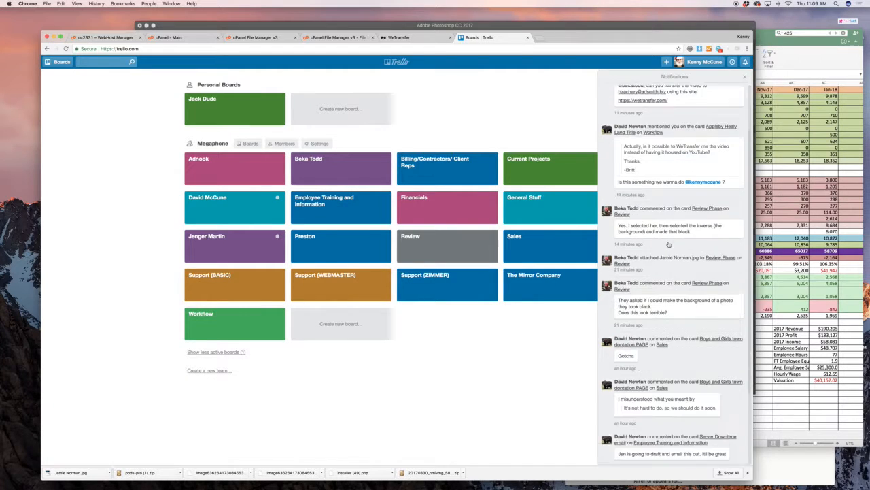
scroll(669, 245, "down", 2)
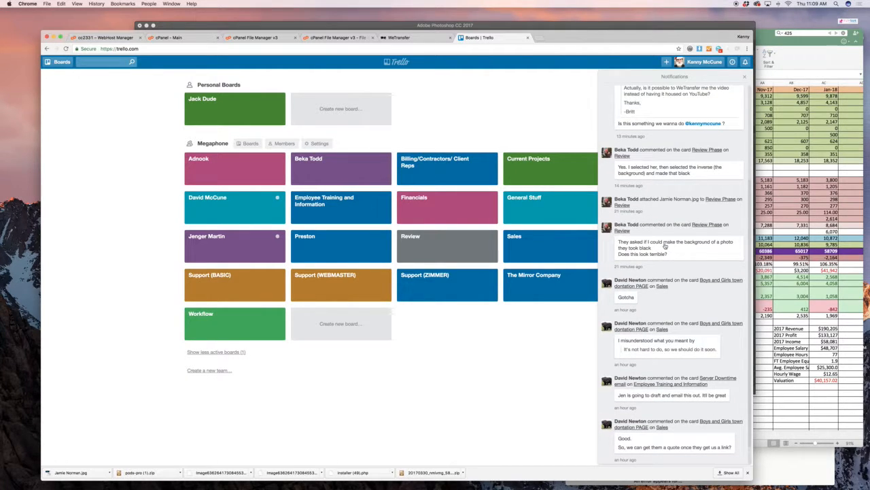
left_click(462, 232)
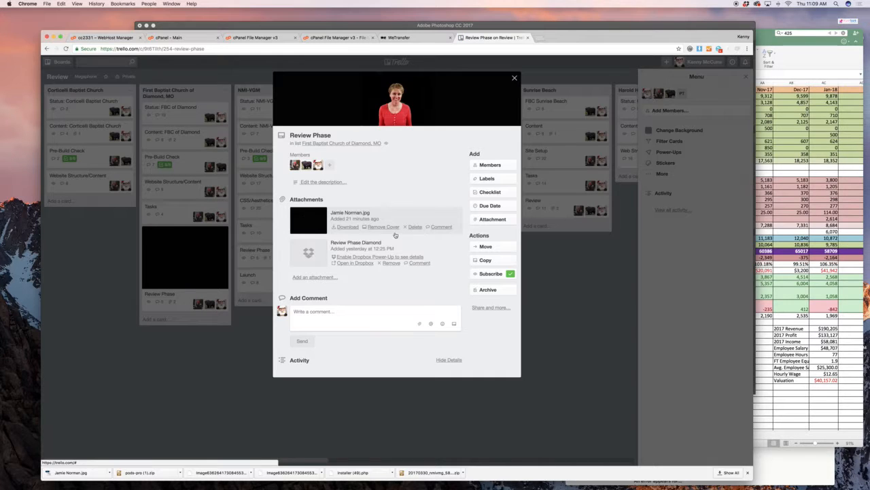
- Download the card's attached portrait and view it in Photoshop for comparison, returning to the newly edited portrait
left_click(347, 226)
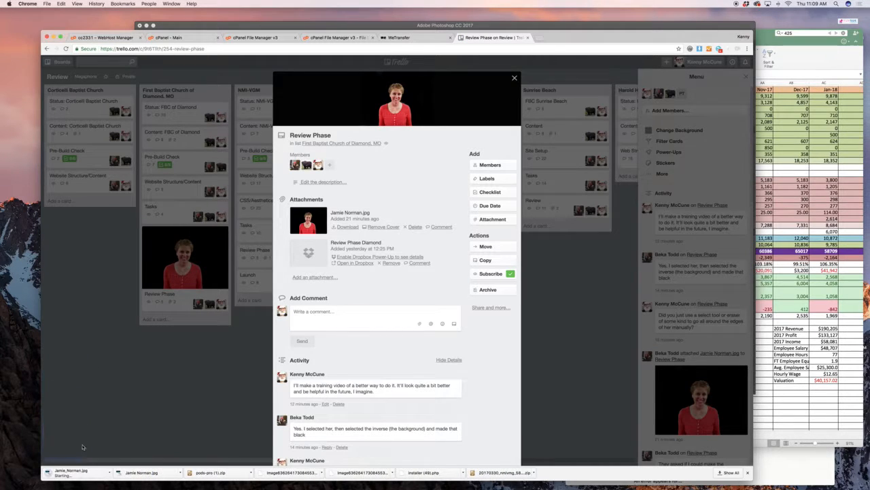
left_click(76, 476)
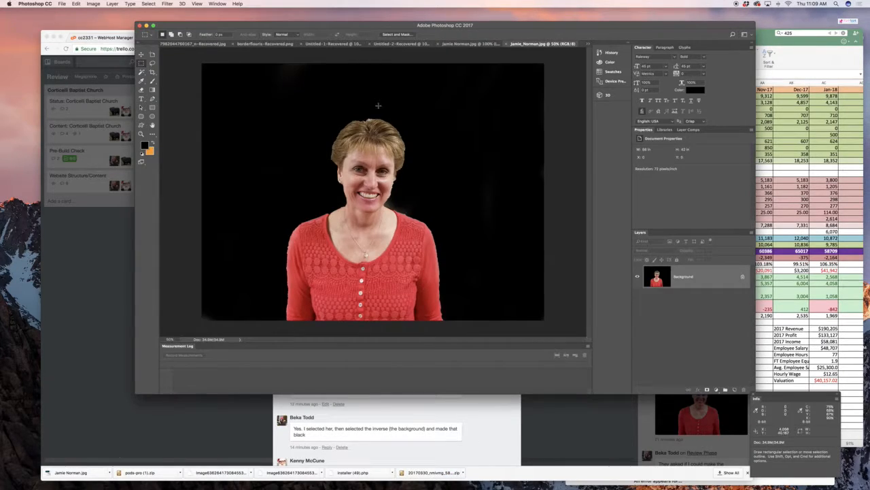
left_click(468, 44)
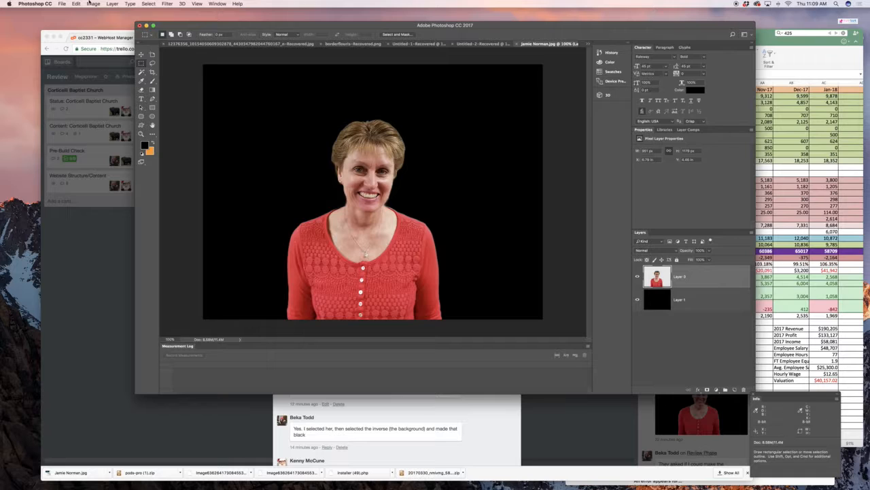
- Set up an Export As of the edited portrait in JPG format at 92% quality
left_click(67, 3)
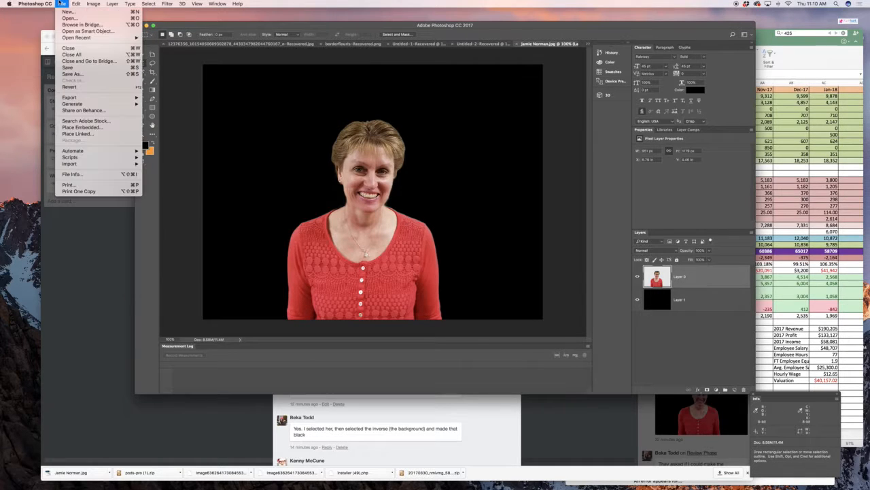
mouse_move(108, 101)
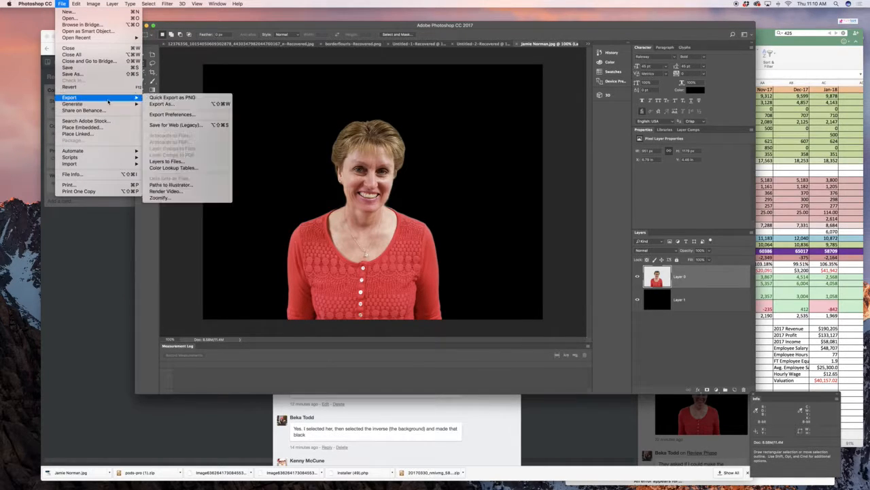
left_click(151, 104)
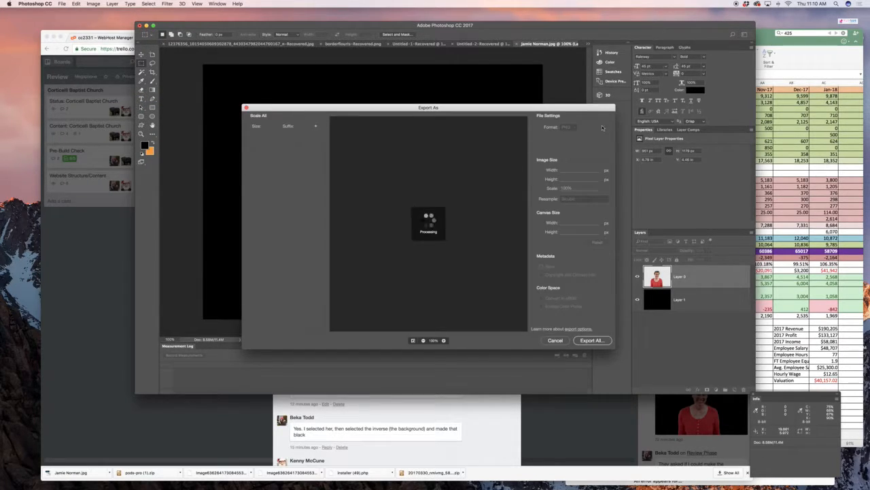
left_click(571, 128)
left_click(566, 138)
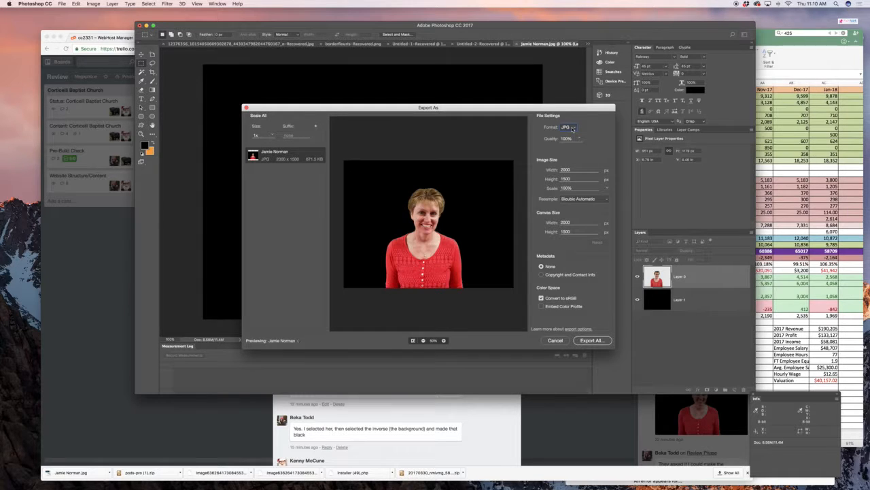
left_click(582, 139)
left_click_drag(583, 148, 580, 147)
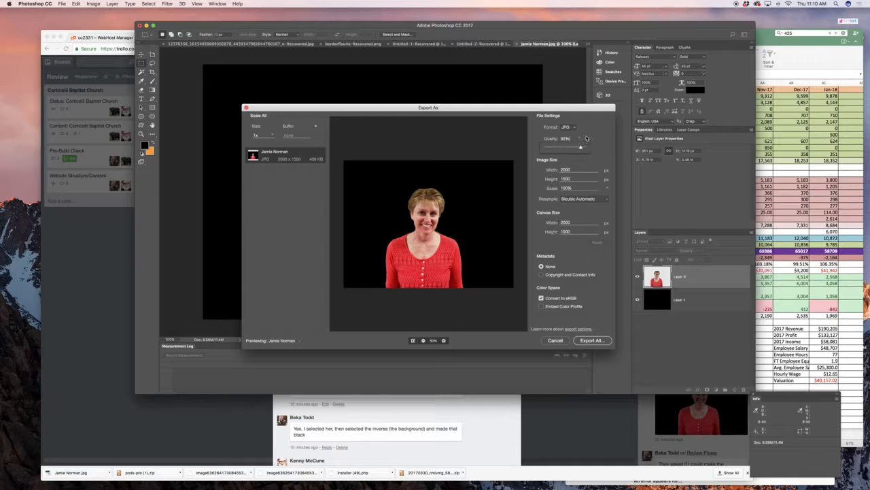
left_click(587, 138)
- Set the export width to 1500 px and export the image to Downloads with "(black background)" added to its file name
double_click(569, 170)
type("1500")
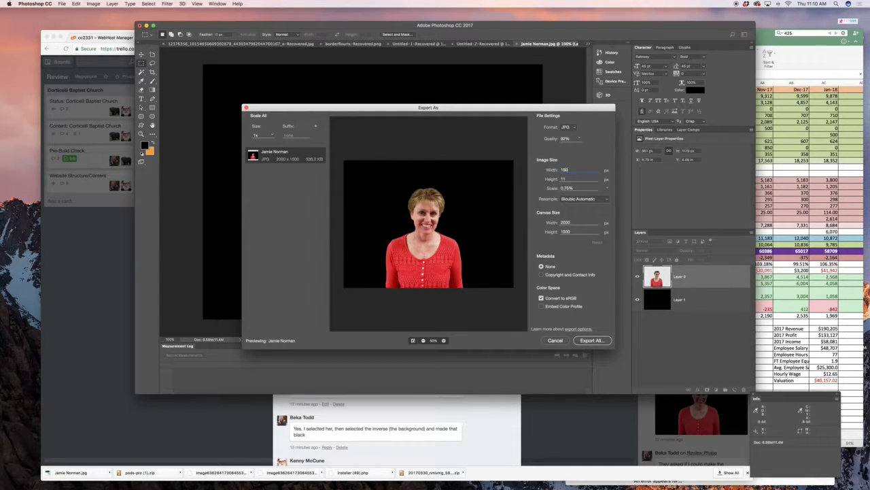
key("Tab")
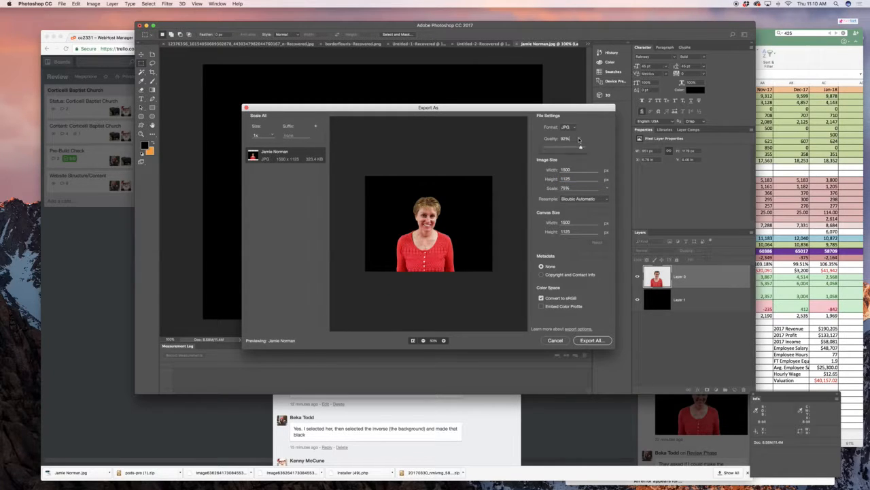
left_click(589, 340)
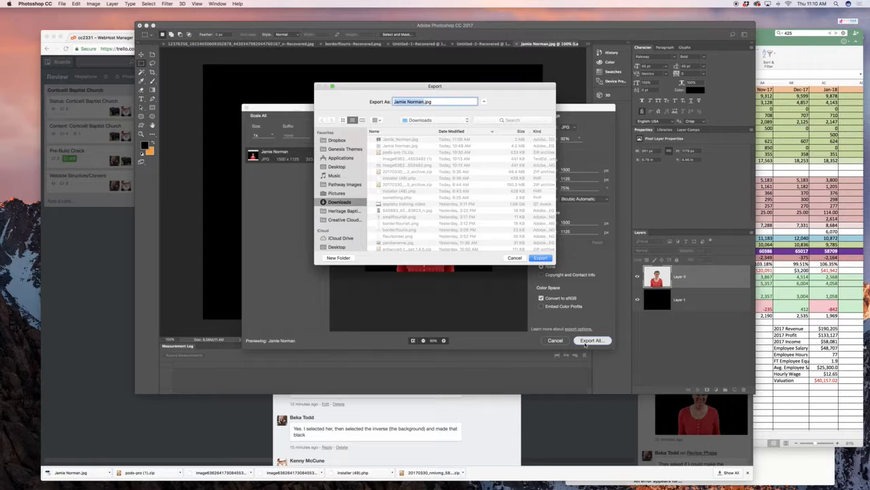
left_click(412, 101)
type("(black background)")
key("Return")
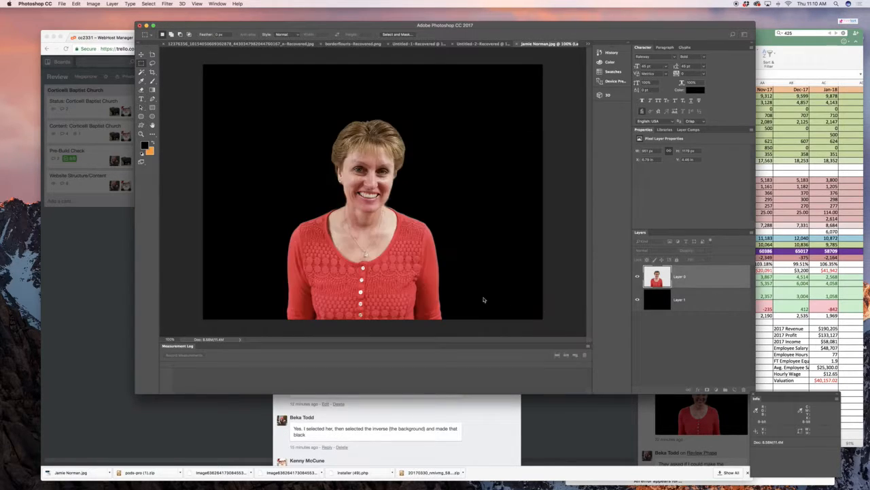
- Switch to Trello in Chrome and attach the exported "(black background)" JPG from Downloads to the Review Phase card's comment
left_click(107, 256)
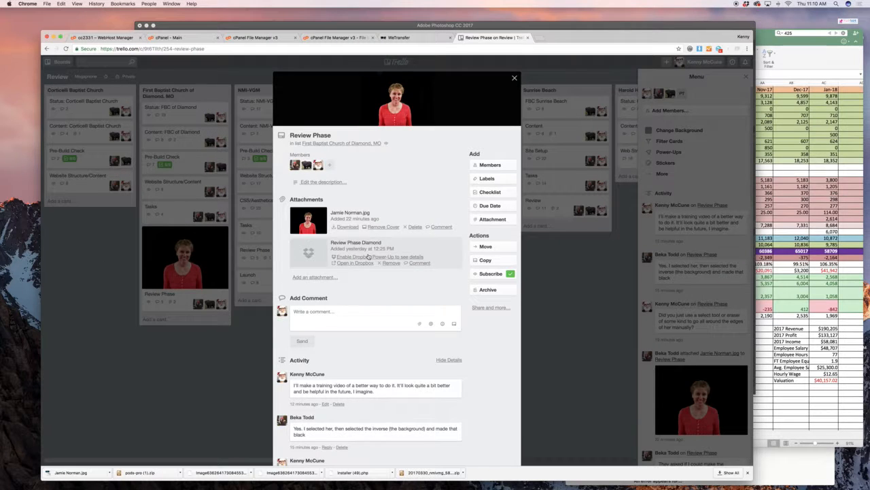
scroll(368, 257, "down", 2)
left_click(421, 284)
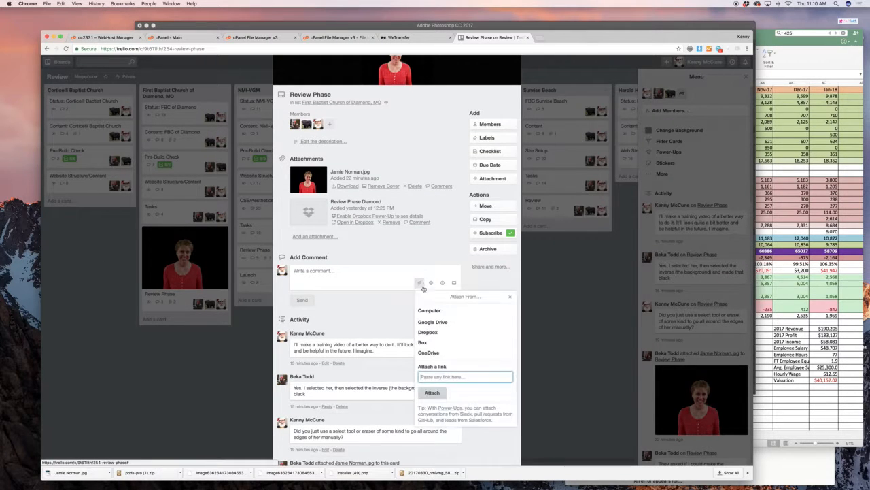
left_click(429, 310)
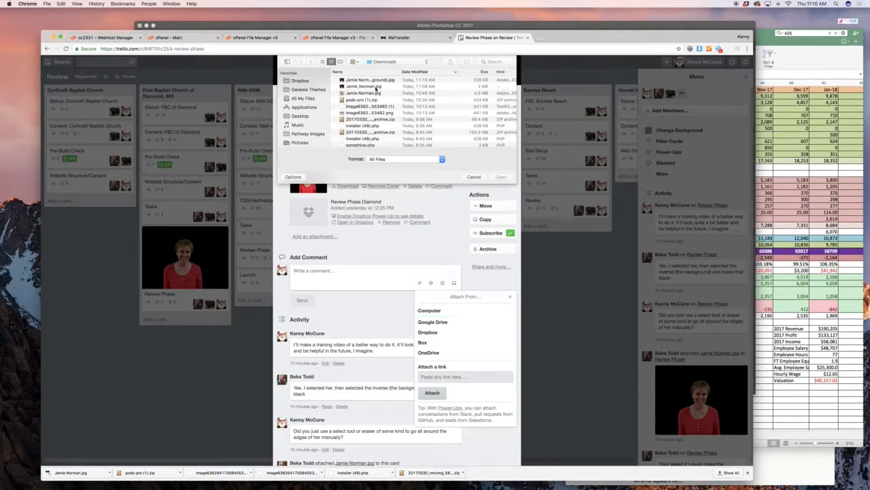
double_click(376, 87)
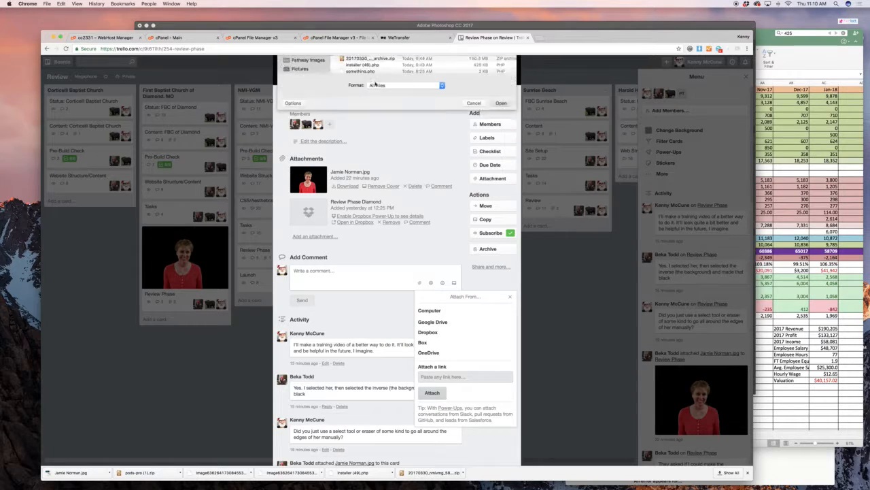
left_click(418, 253)
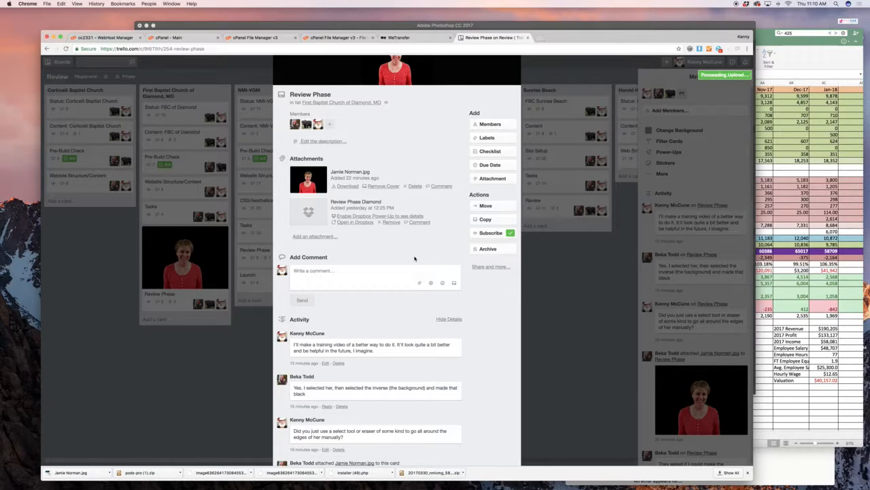
- Write "Here is a better version; I'll upload the video in a moment." in the card's new comment
left_click(381, 276)
type("Here")
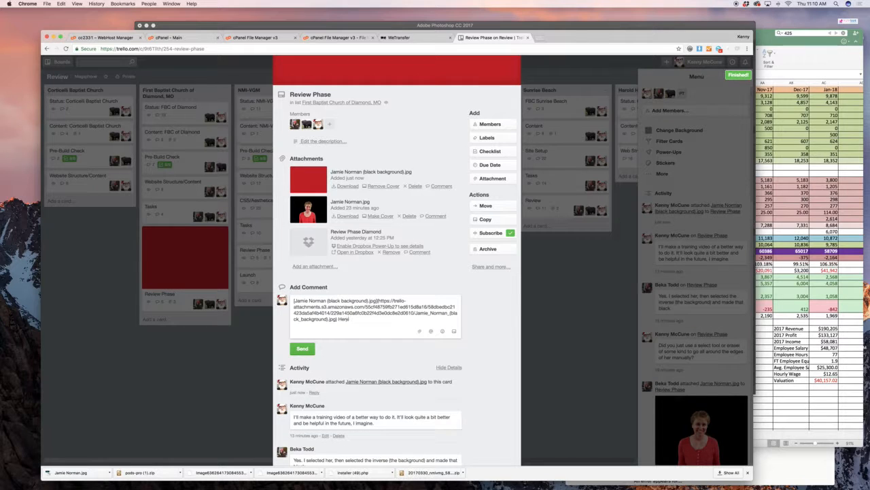
type(" is a better version")
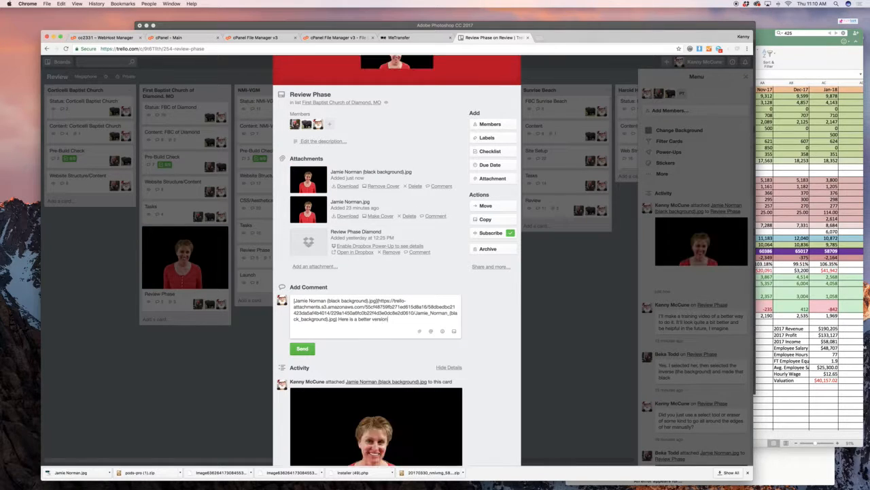
type("; I'll")
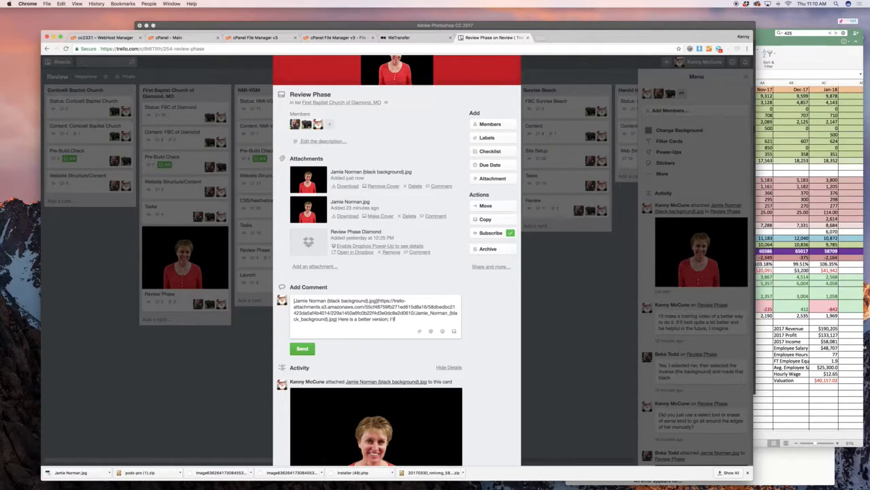
type(" upload the video in a moment.")
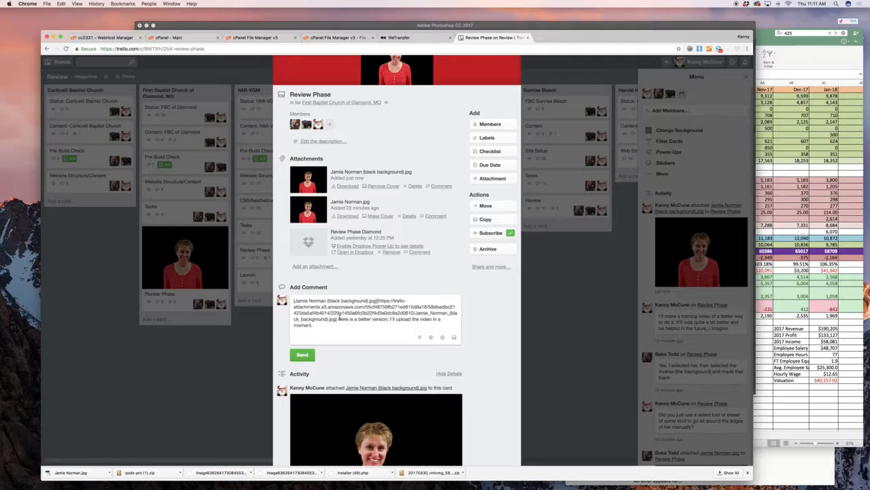
- Delete the attachment link text from the start of the comment and send the comment
left_click_drag(338, 318, 294, 300)
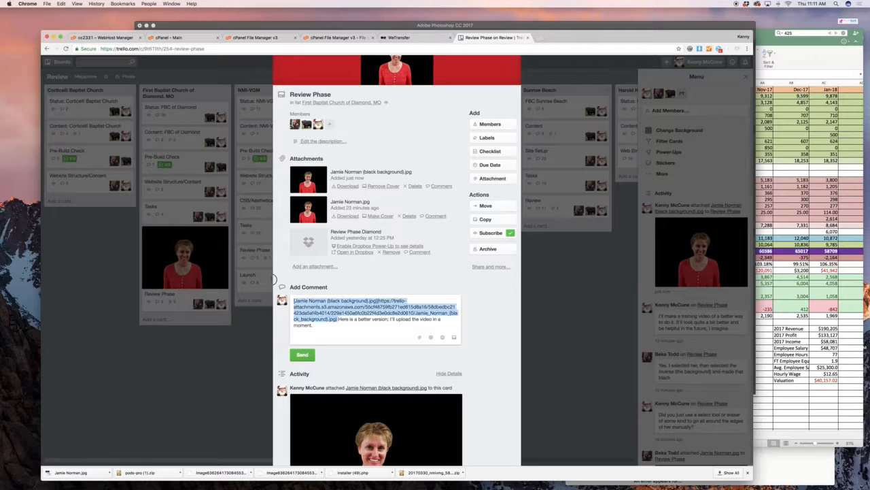
key("BackSpace")
left_click(303, 330)
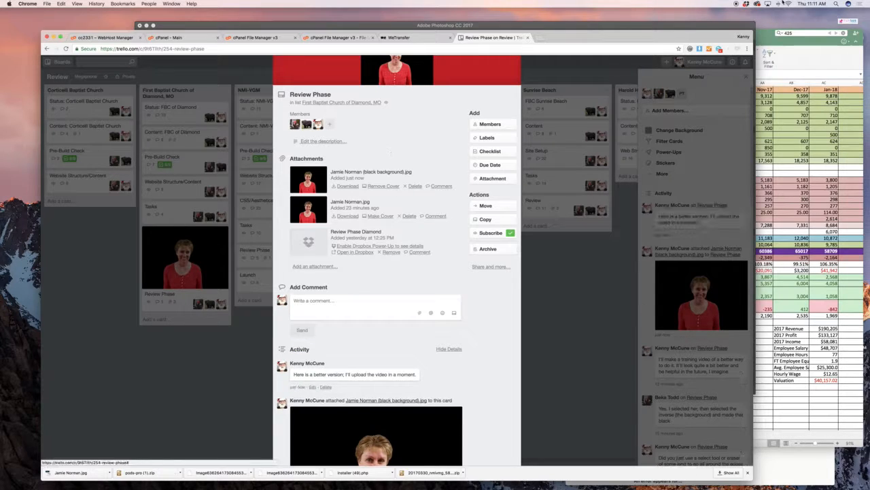